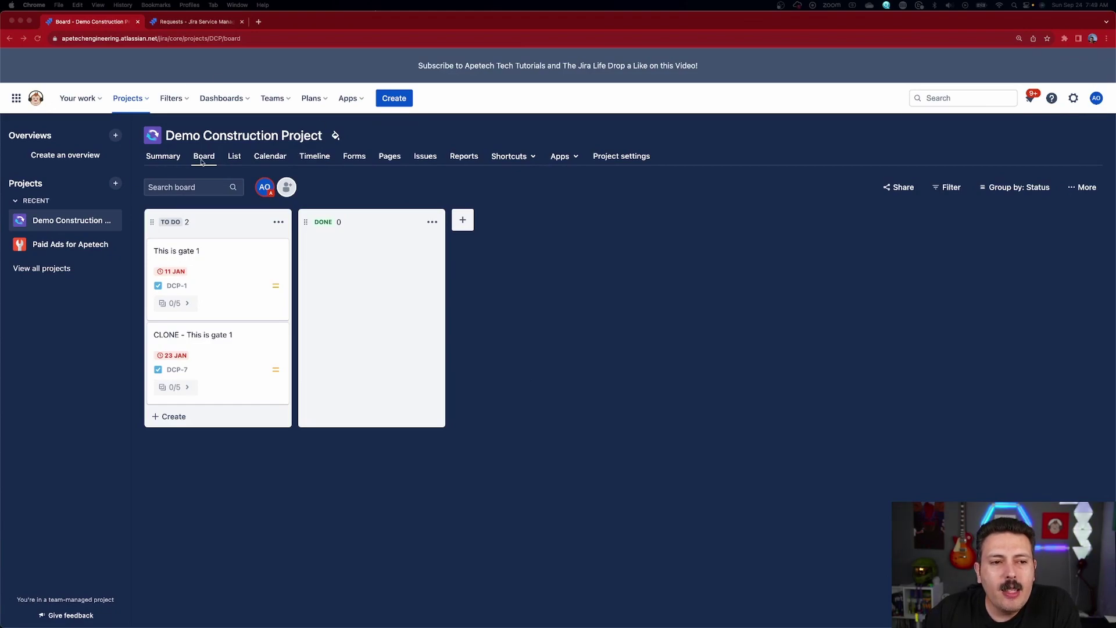
- Browse the list and timeline views, return to the board, and open then close the To Do column's actions
{"action": "left_click", "coordinate": [235, 158]}
{"action": "left_click", "coordinate": [325, 158]}
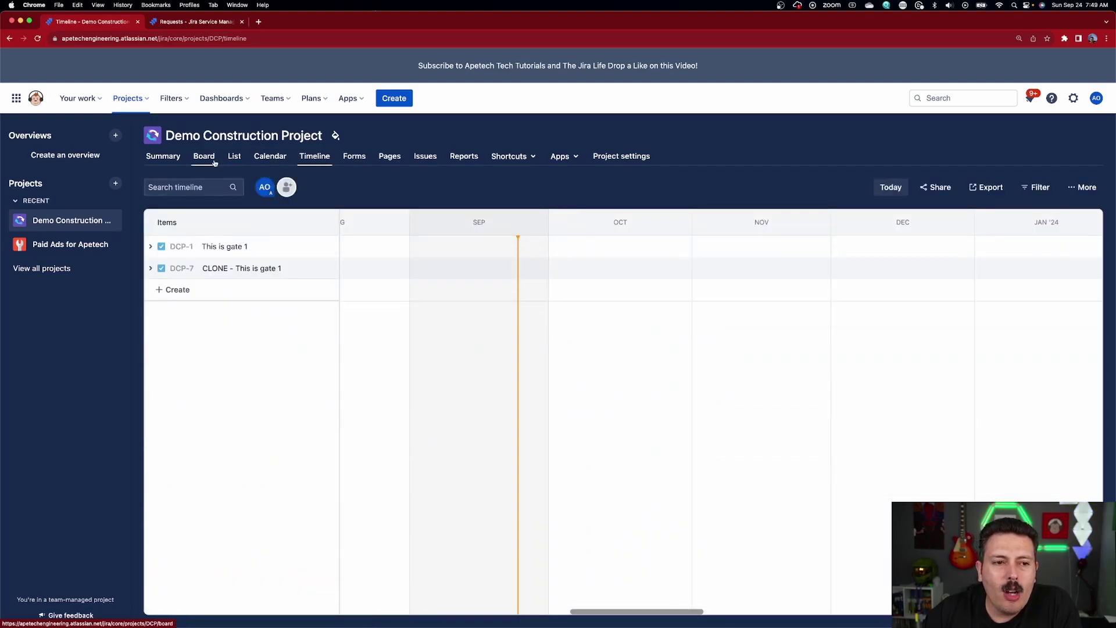
{"action": "left_click", "coordinate": [215, 163]}
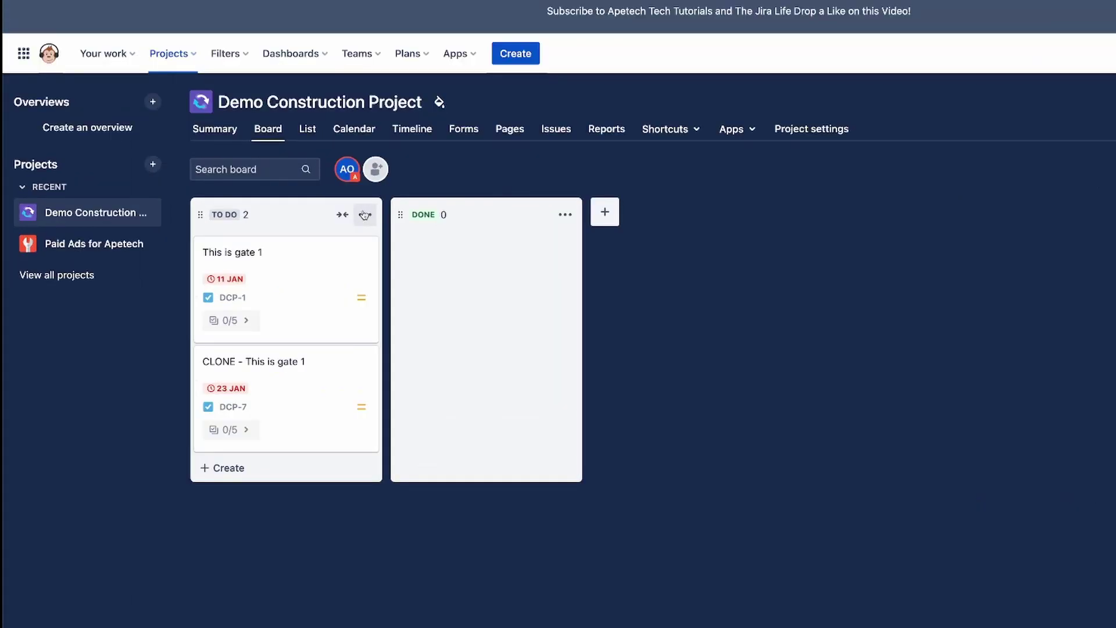
{"action": "left_click", "coordinate": [364, 215]}
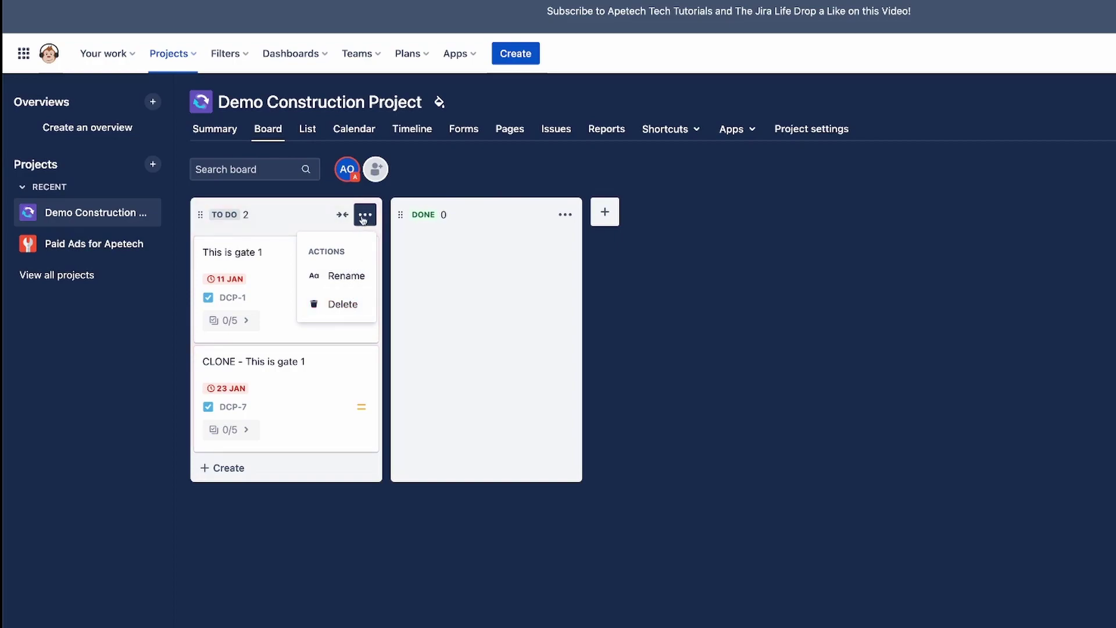
{"action": "left_click", "coordinate": [390, 213]}
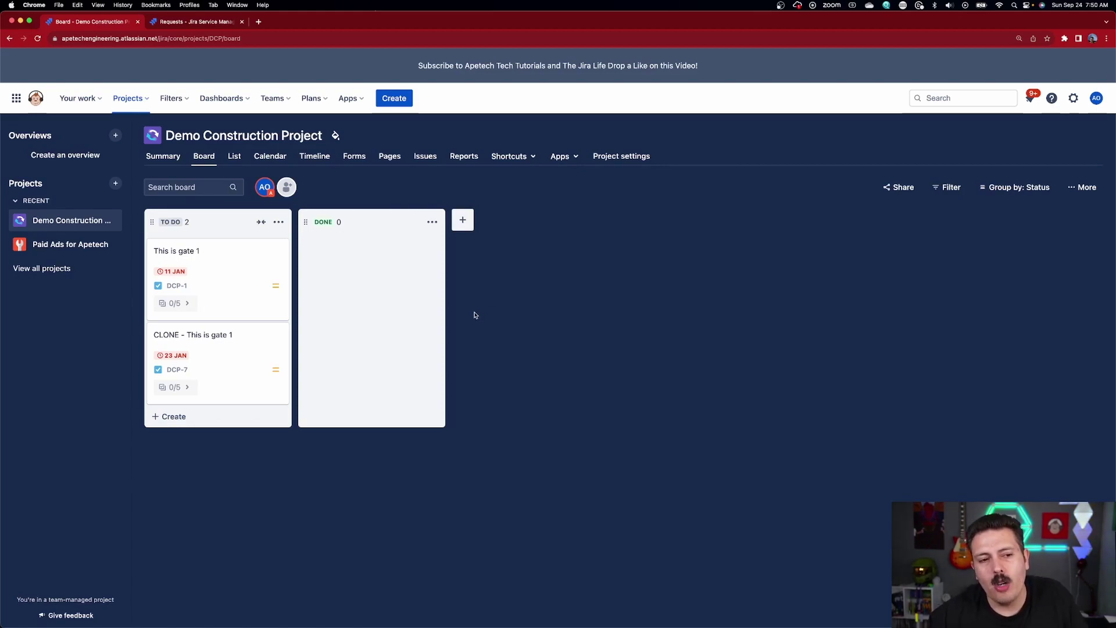
- Reopen the To Do column's ••• menu to reach its Rename and Delete actions
{"action": "left_click", "coordinate": [277, 222]}
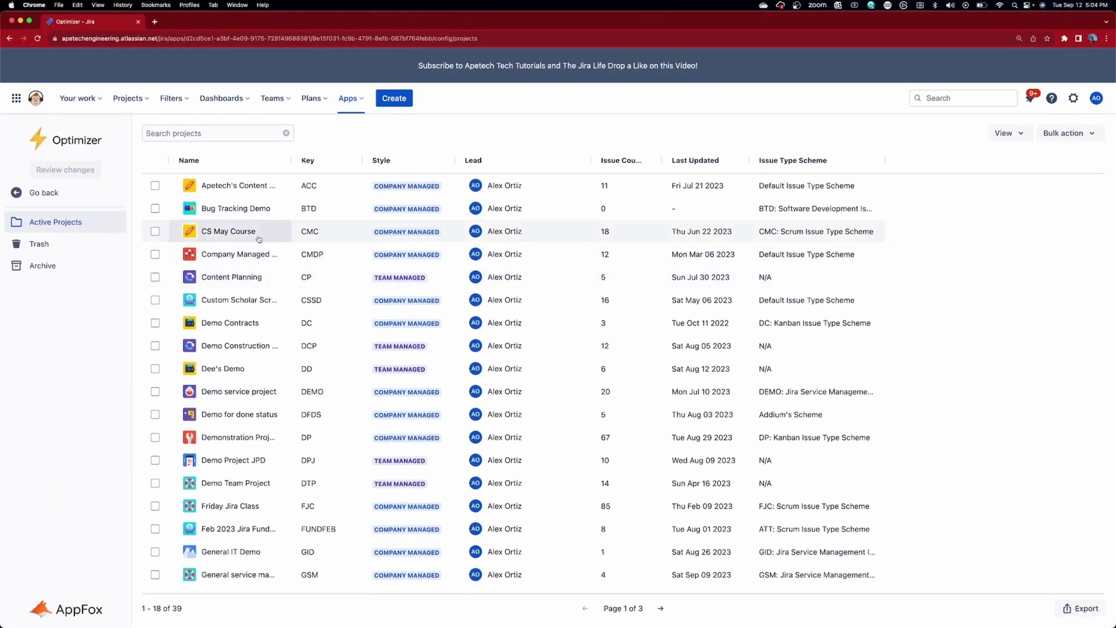
- Select Bug Tracking Demo, then go back and view Optimizer's Custom Fields and Issue Types lists
{"action": "left_click", "coordinate": [156, 209]}
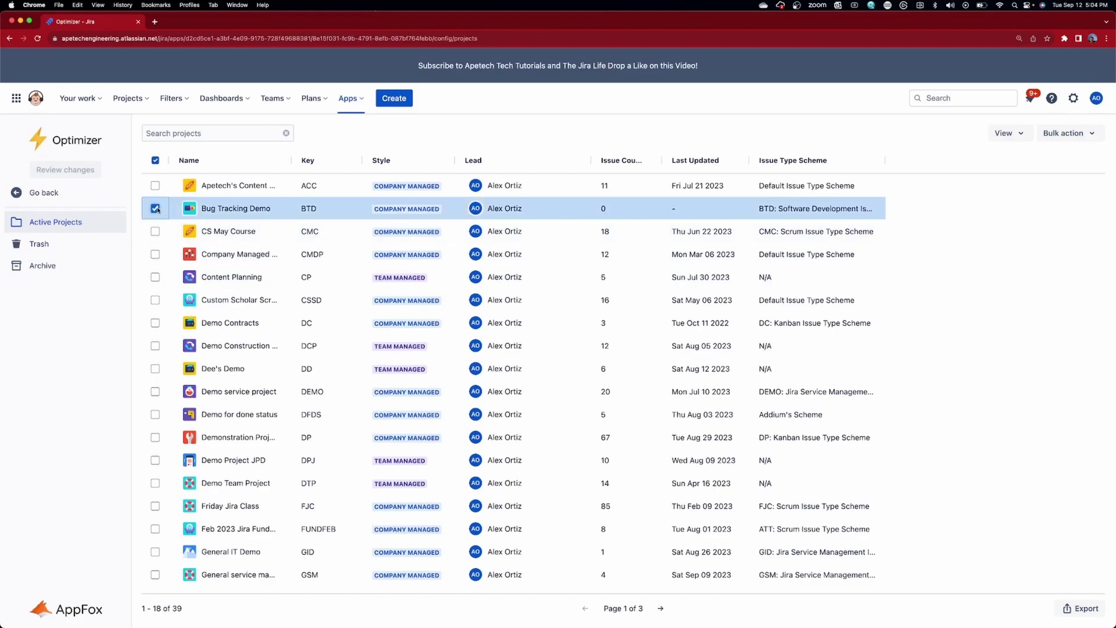
{"action": "left_click", "coordinate": [60, 199]}
{"action": "left_click", "coordinate": [53, 281]}
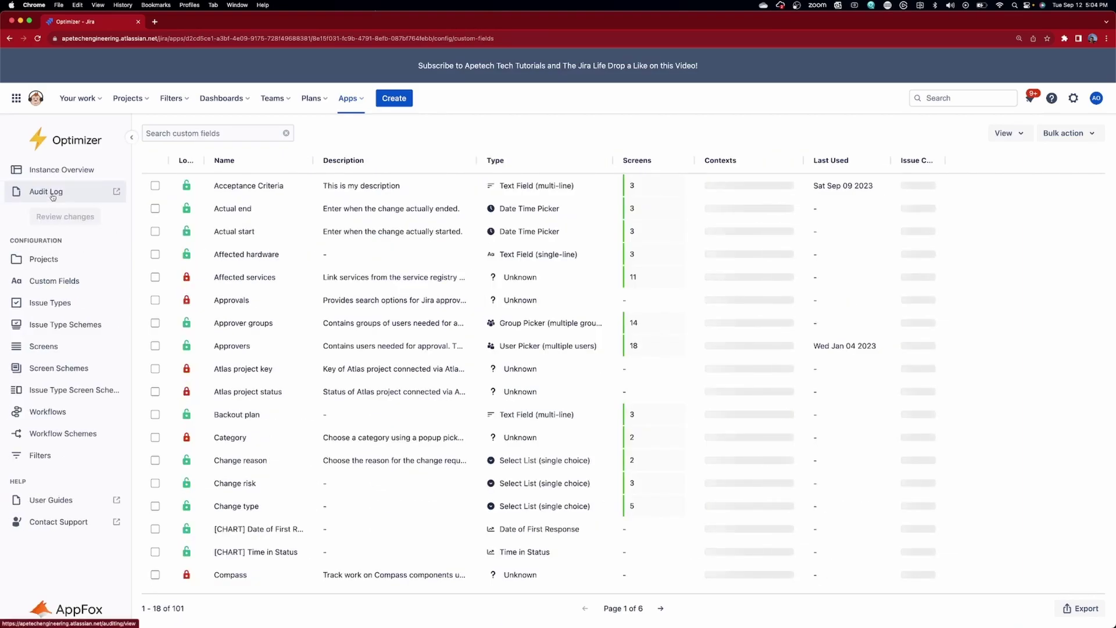
{"action": "left_click", "coordinate": [44, 303]}
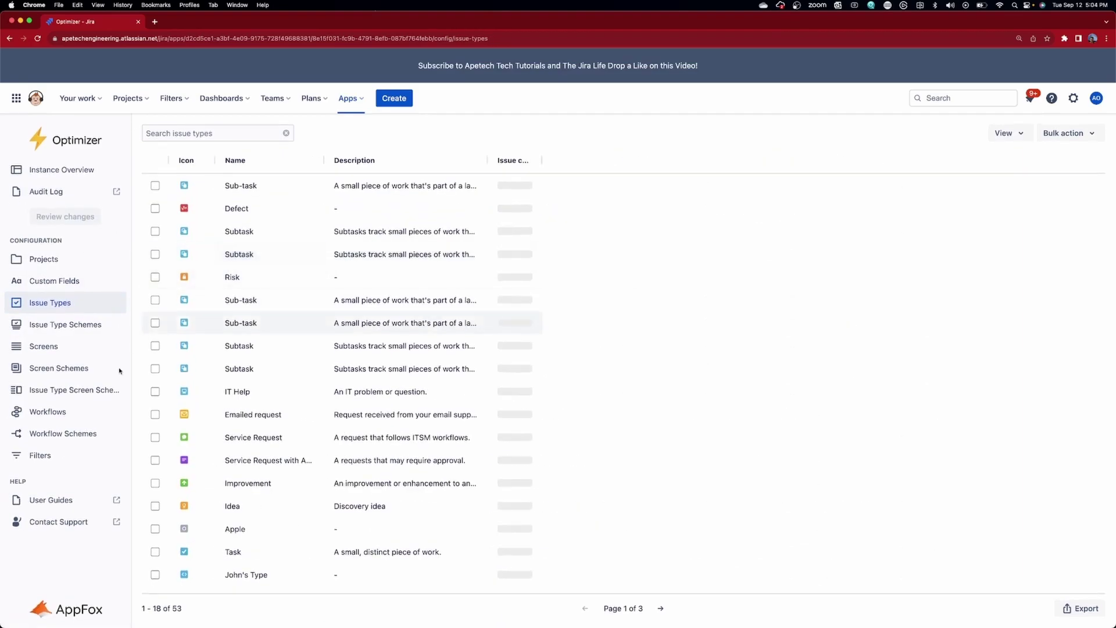
- Continue to the Optimizer user guides on docs.appfox.io and scroll through the page
{"action": "left_click", "coordinate": [45, 501]}
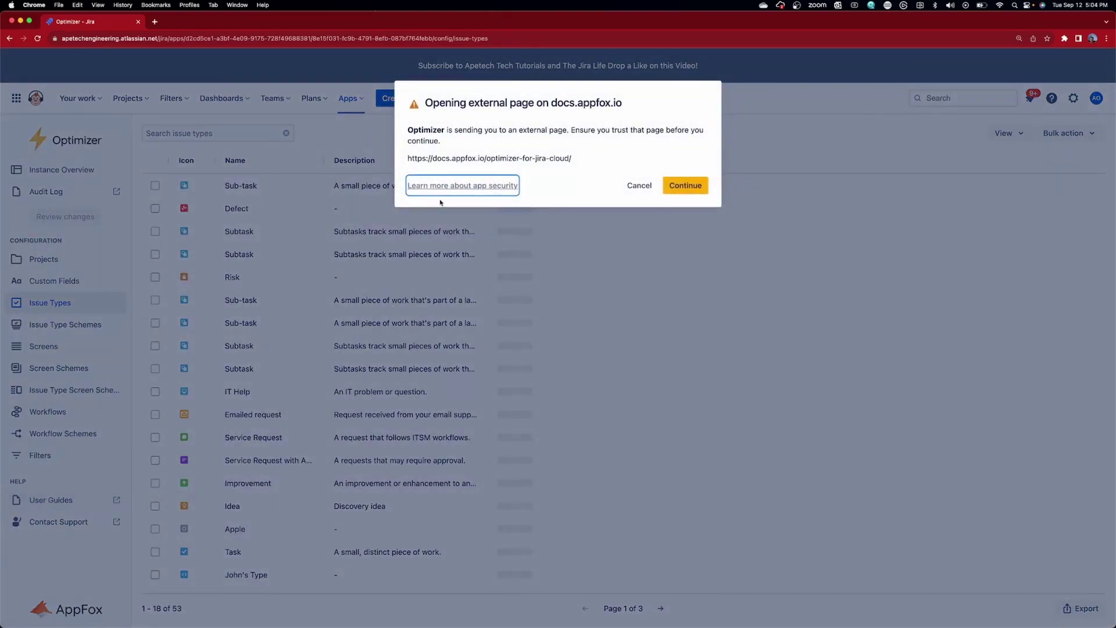
{"action": "left_click_drag", "start_coordinate": [408, 157], "coordinate": [562, 168]}
{"action": "left_click", "coordinate": [677, 187]}
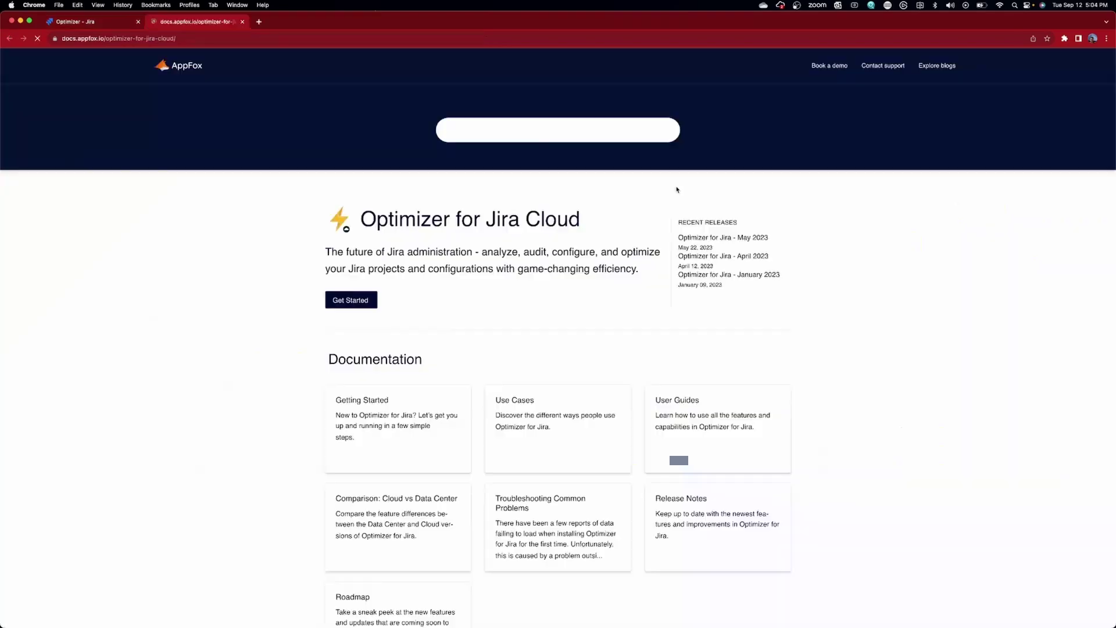
{"action": "scroll", "coordinate": [690, 431], "scroll_direction": "down", "scroll_amount": 3}
{"action": "scroll", "coordinate": [692, 433], "scroll_direction": "up", "scroll_amount": 1}
{"action": "scroll", "coordinate": [692, 434], "scroll_direction": "up", "scroll_amount": 2}
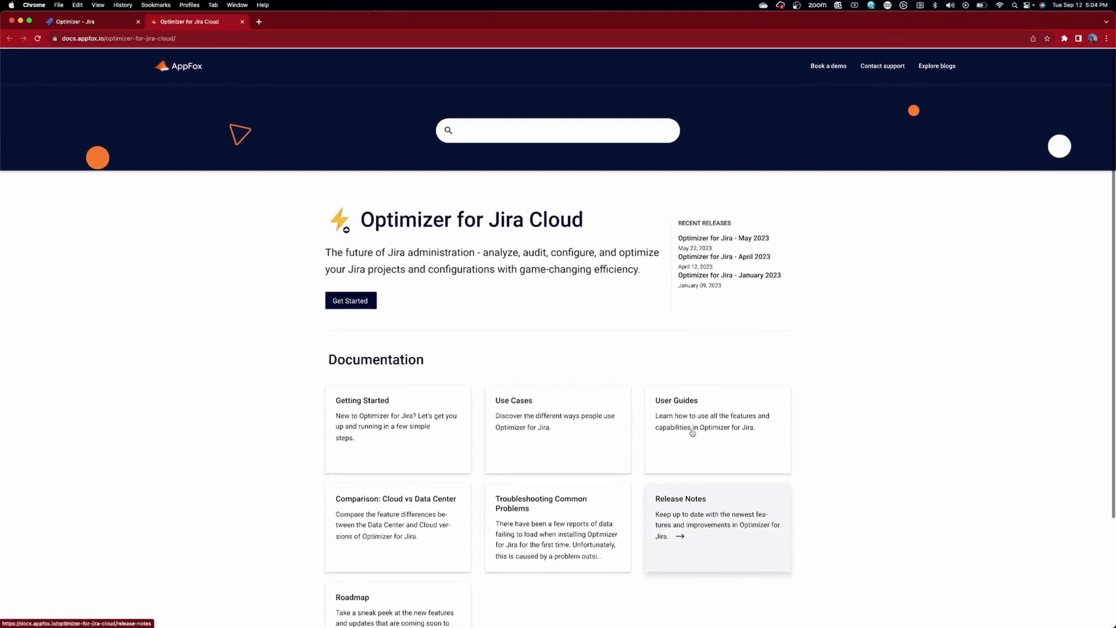
{"action": "scroll", "coordinate": [693, 431], "scroll_direction": "down", "scroll_amount": 2}
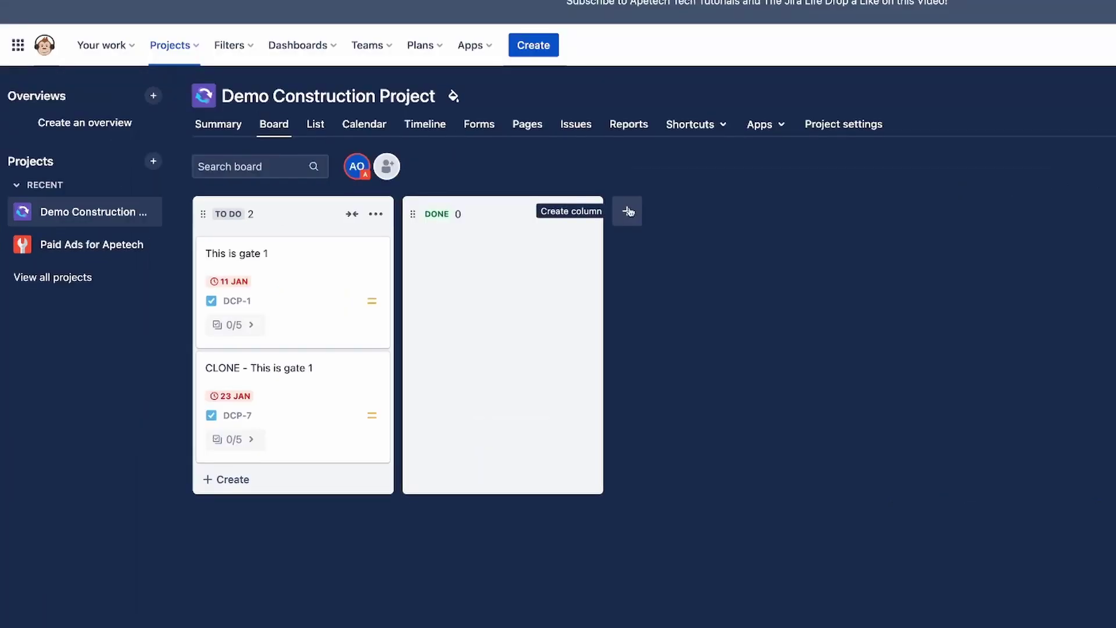
- Begin a new, unnamed column to the right of Done on the board
{"action": "left_click", "coordinate": [463, 220]}
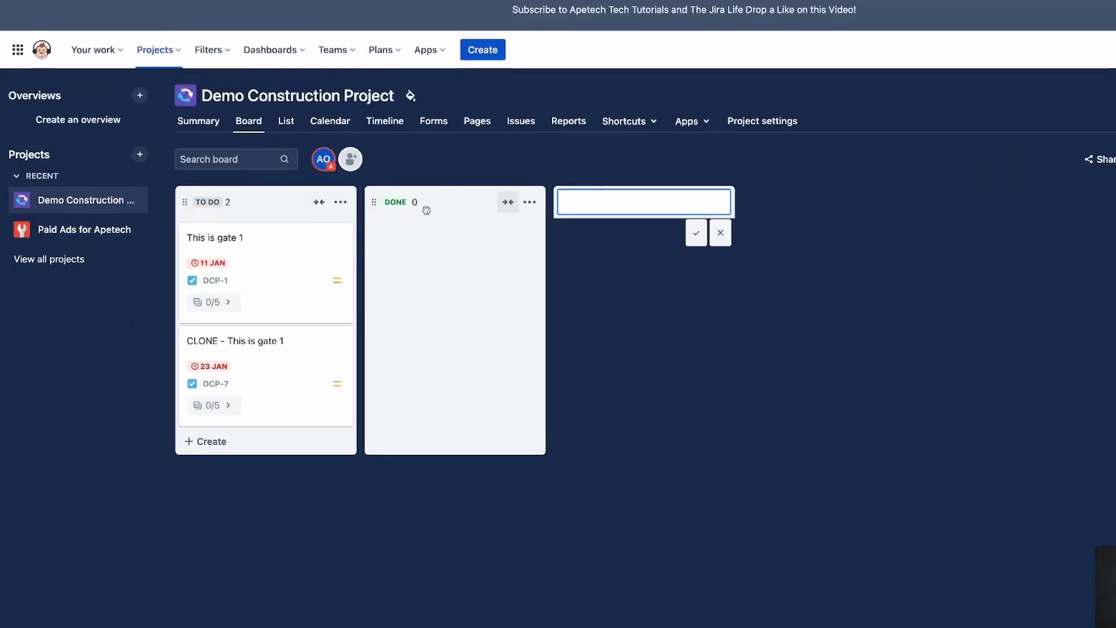
- Rename the To Do column to Due Today
{"action": "left_click", "coordinate": [340, 202]}
{"action": "left_click", "coordinate": [327, 260]}
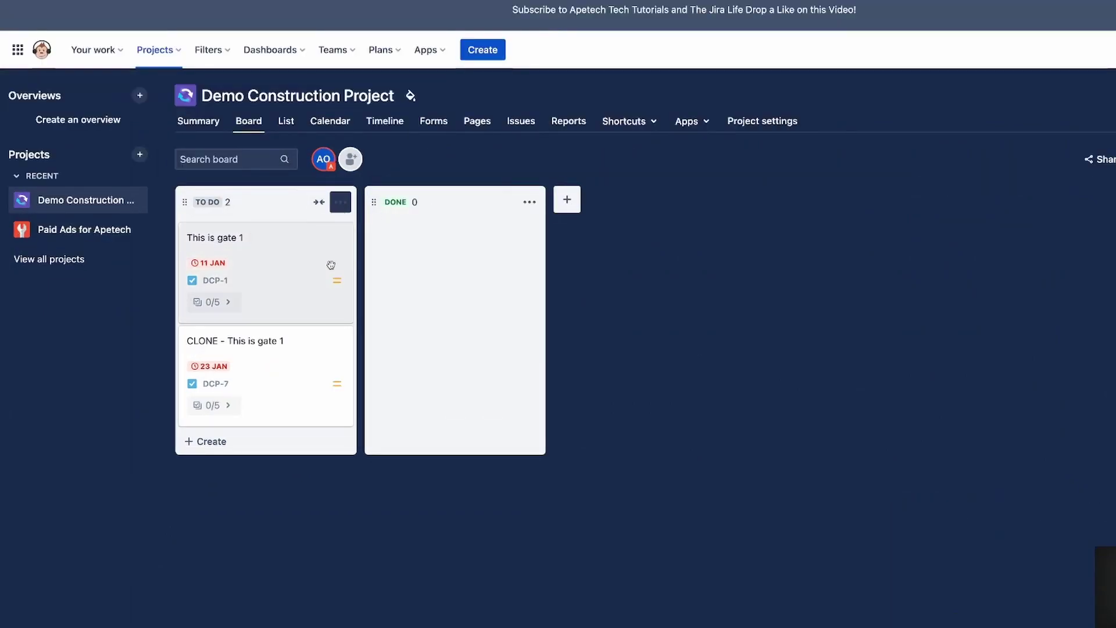
{"action": "key", "text": "BackSpace"}
{"action": "key", "text": "BackSpace"}
{"action": "type", "text": "Due"}
{"action": "key", "text": "Return"}
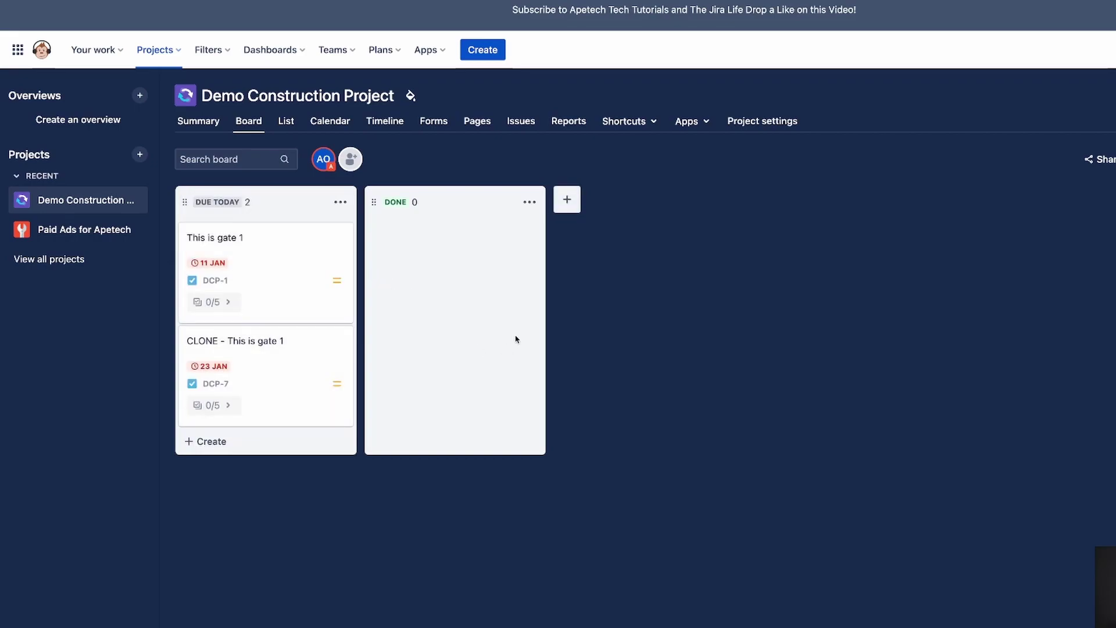
- Add two new board columns, Due This Week and Due Next Week
{"action": "left_click", "coordinate": [567, 200]}
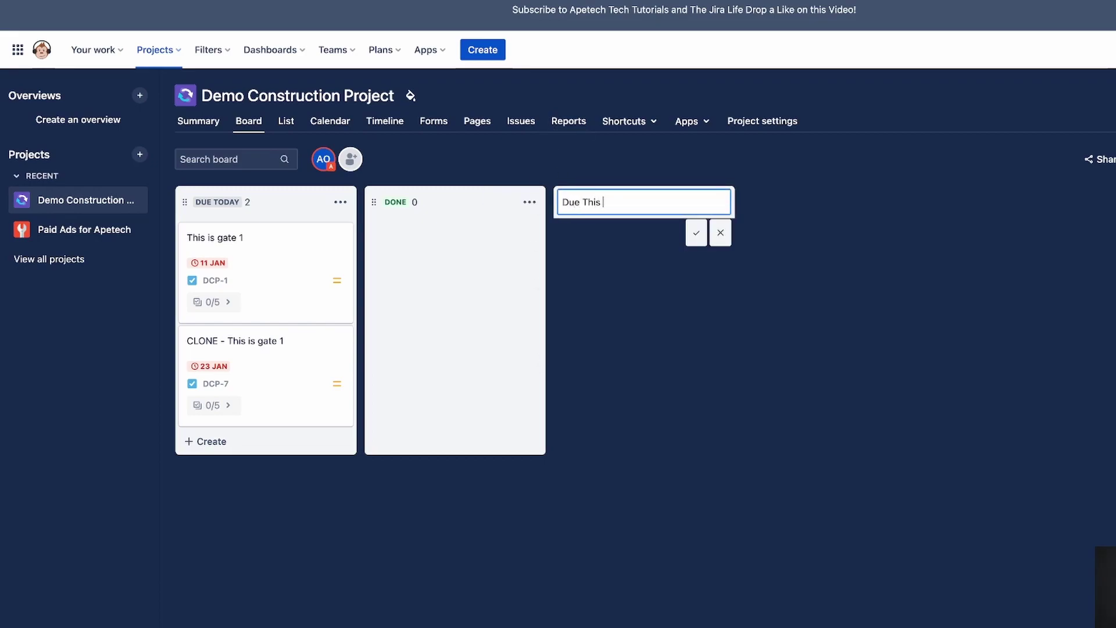
{"action": "key", "text": "Return"}
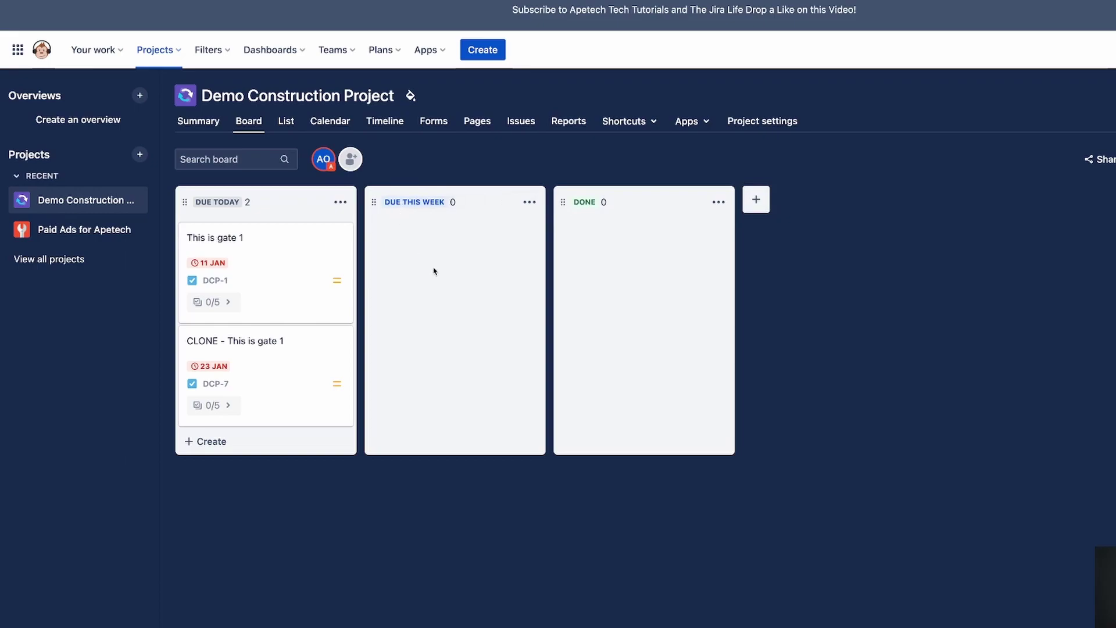
{"action": "left_click", "coordinate": [756, 200]}
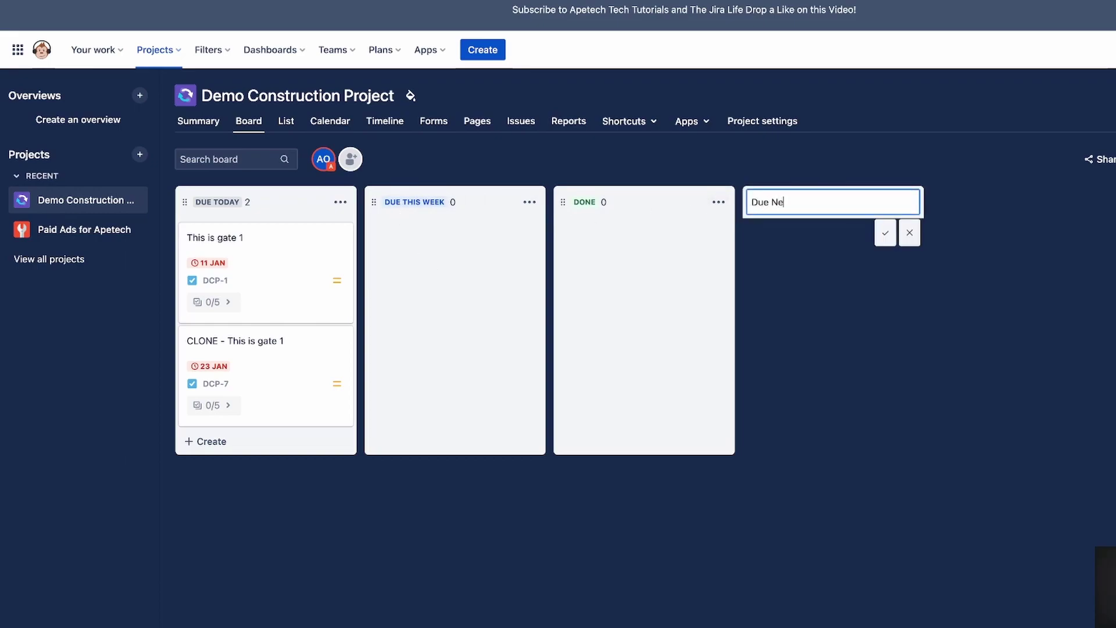
{"action": "type", "text": "Due Next W"}
{"action": "type", "text": "eek"}
{"action": "key", "text": "Return"}
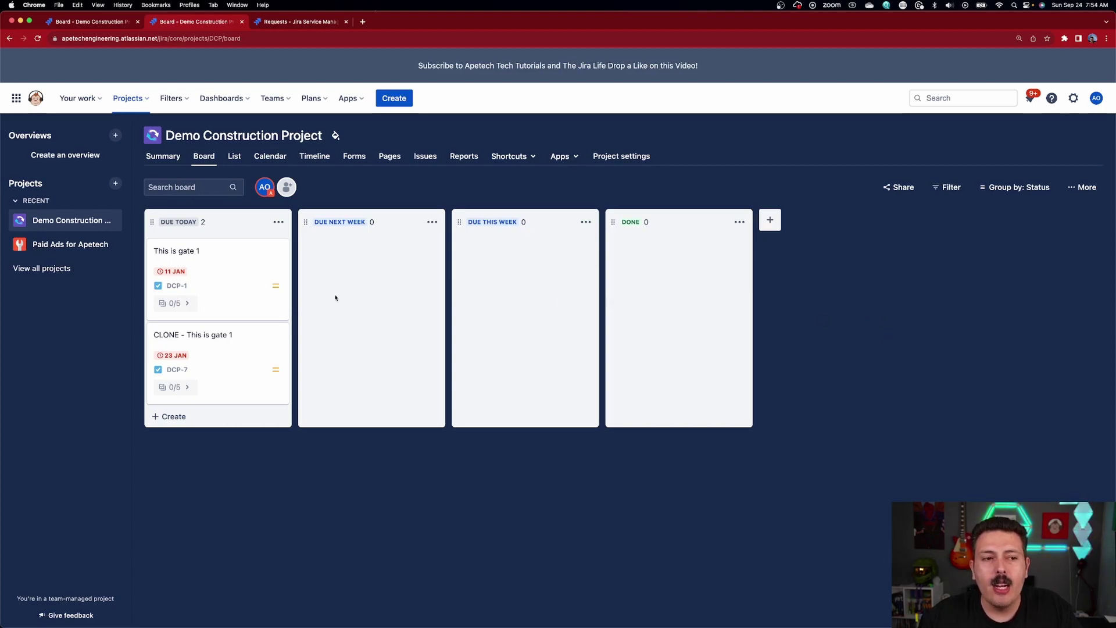
- Go to the Task issue type page in the project's settings
{"action": "left_click", "coordinate": [635, 157]}
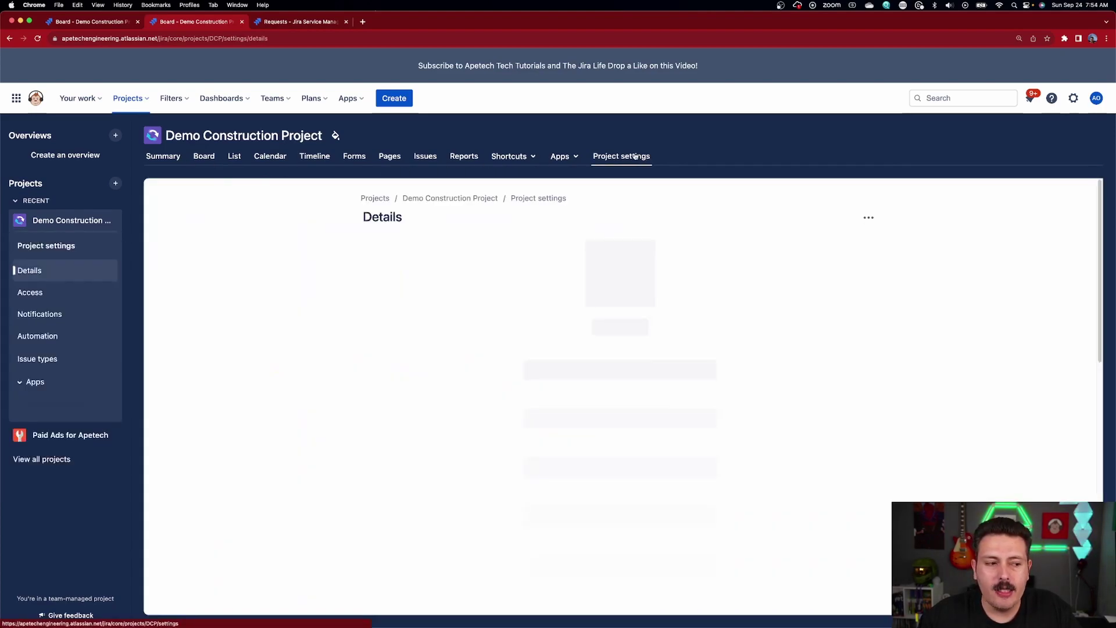
{"action": "left_click", "coordinate": [45, 360]}
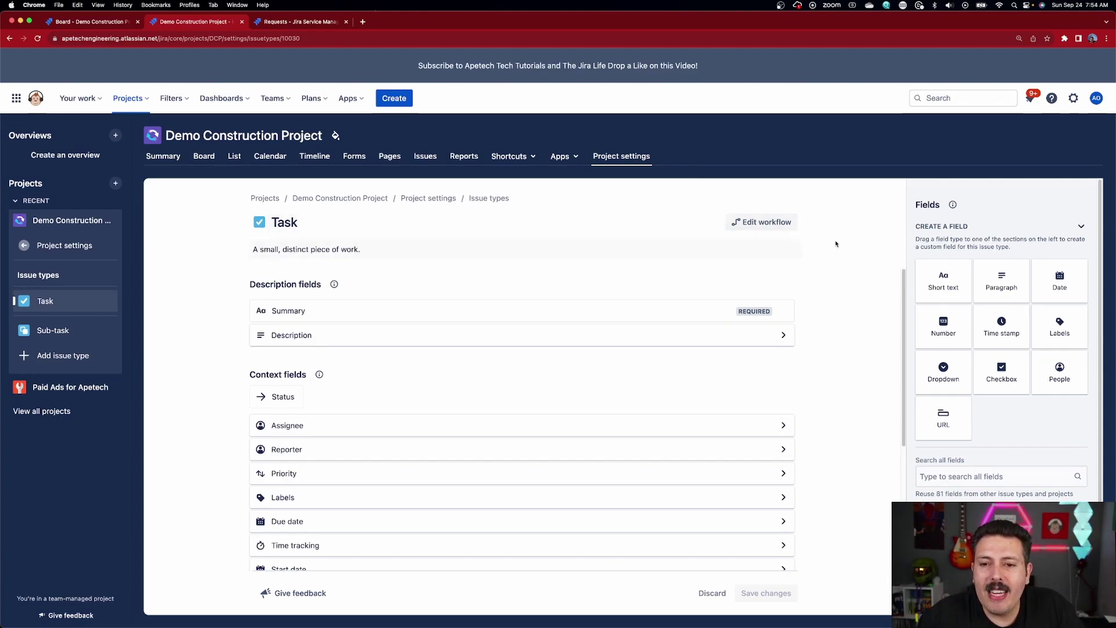
- Open the Task workflow and align Done, Due This Week and Due Next Week in one row
{"action": "left_click", "coordinate": [752, 224]}
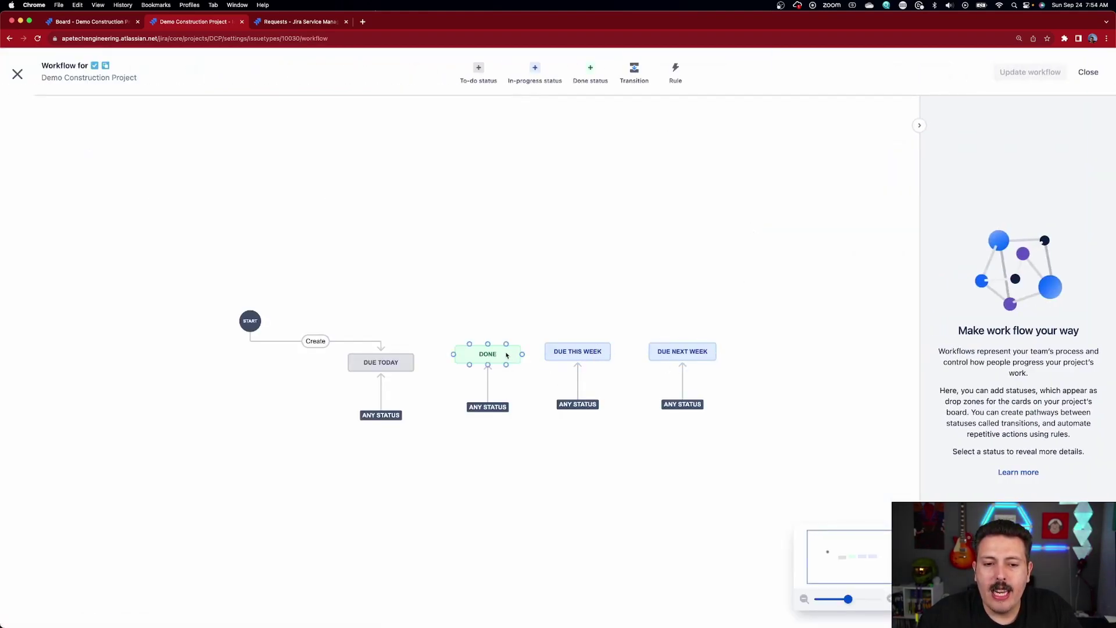
{"action": "left_click_drag", "start_coordinate": [506, 356], "coordinate": [499, 362]}
{"action": "left_click_drag", "start_coordinate": [567, 351], "coordinate": [569, 360]}
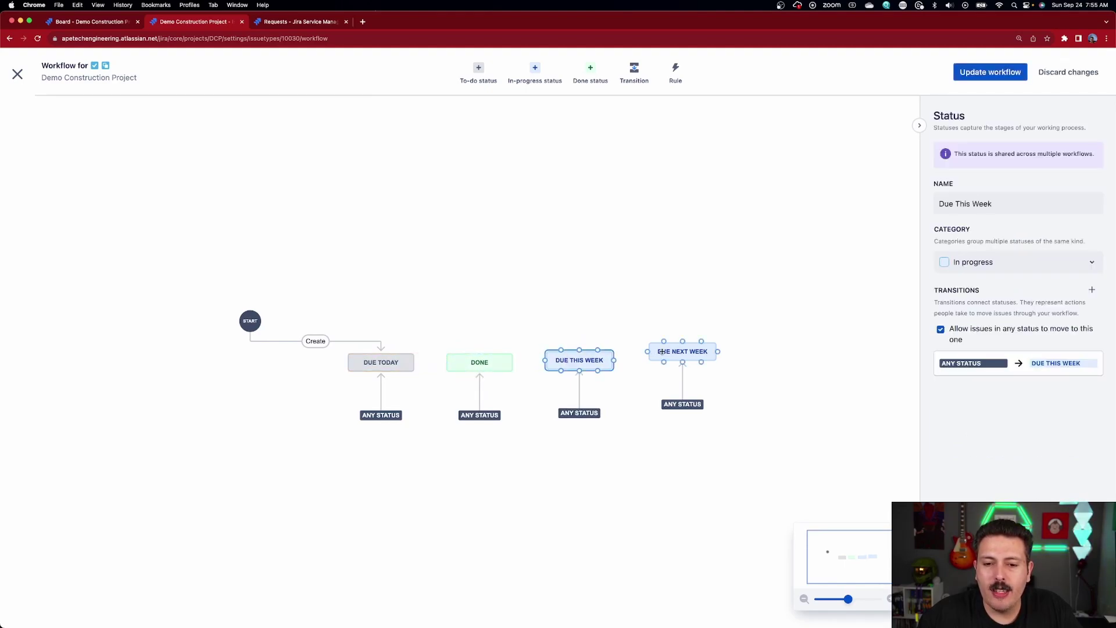
{"action": "left_click_drag", "start_coordinate": [662, 351], "coordinate": [658, 360]}
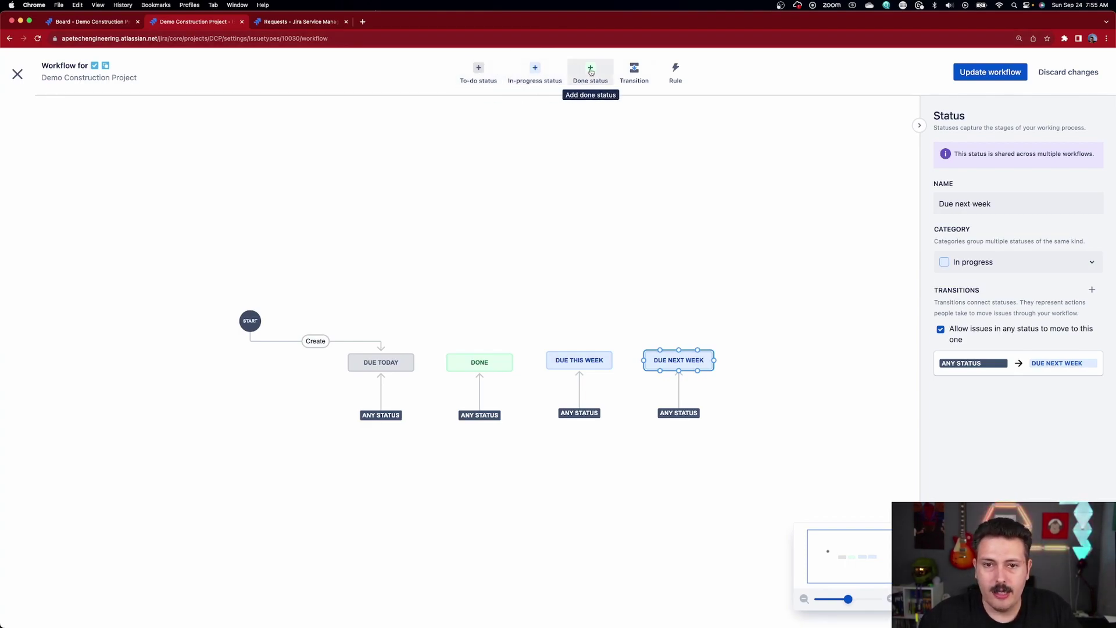
- Add the existing in-progress status Due this month to the workflow, placed at the row's end
{"action": "left_click", "coordinate": [533, 75]}
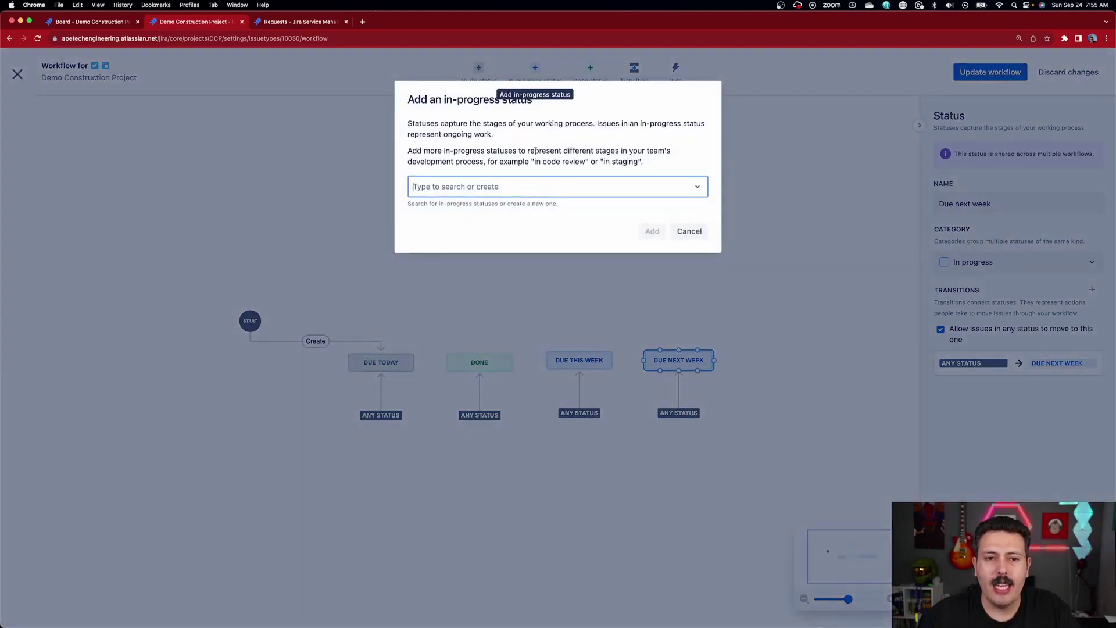
{"action": "left_click", "coordinate": [527, 184]}
{"action": "left_click", "coordinate": [531, 261]}
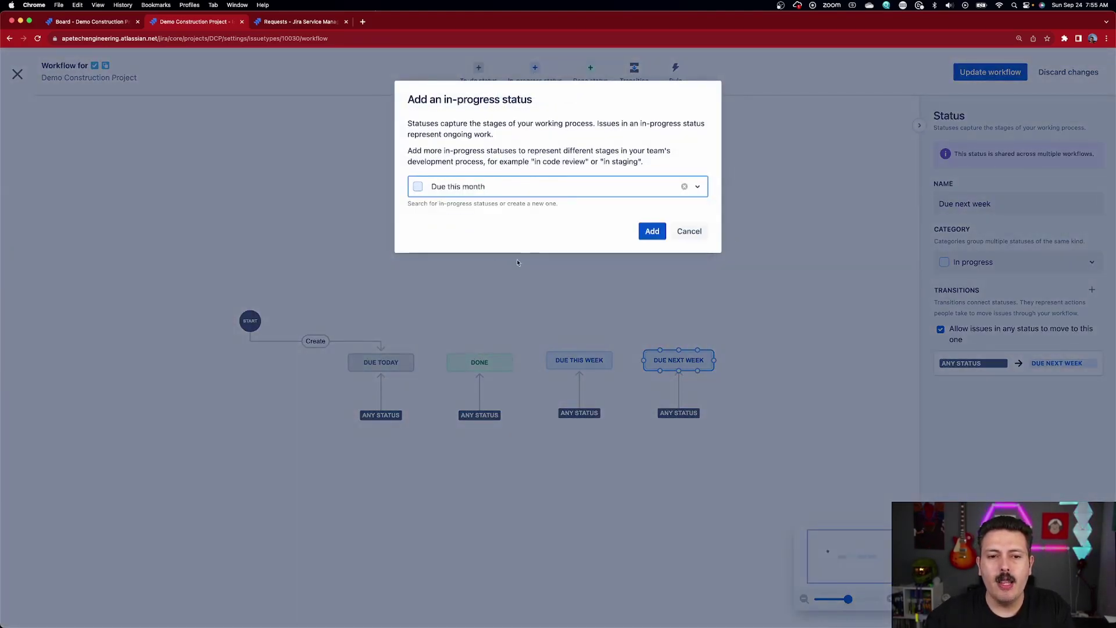
{"action": "left_click", "coordinate": [652, 232]}
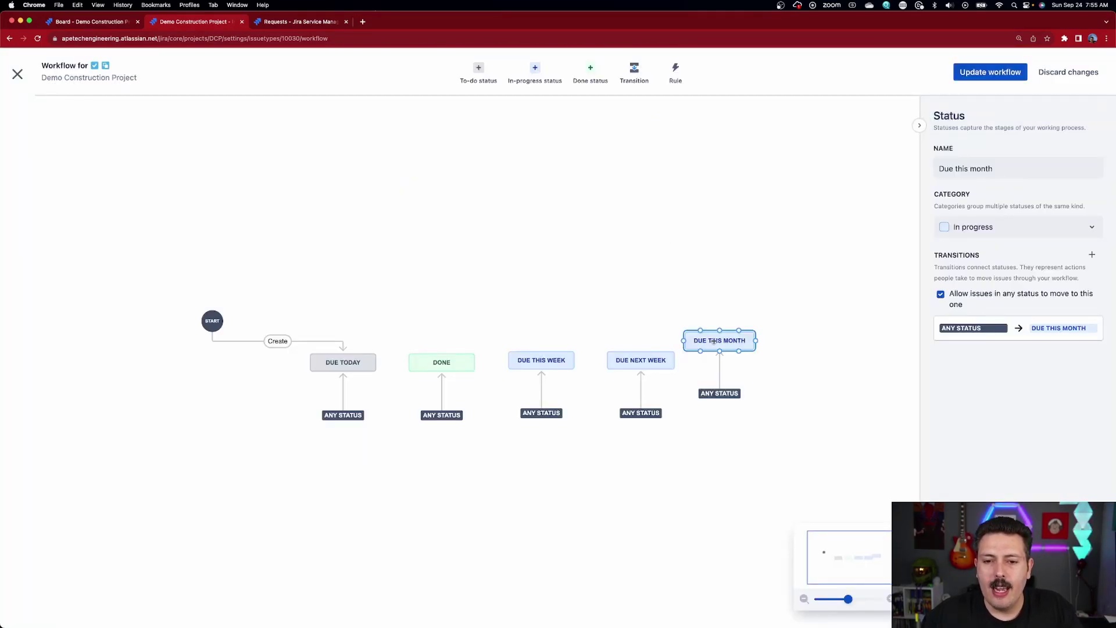
{"action": "left_click_drag", "start_coordinate": [715, 341], "coordinate": [735, 363]}
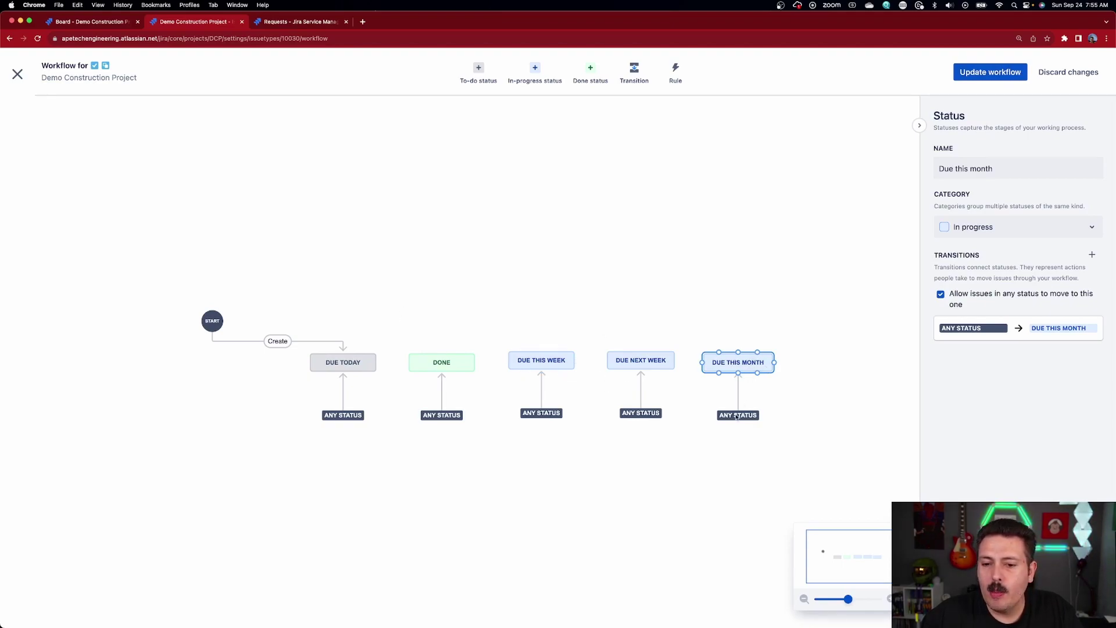
- Keep Due this month reachable from any status, nudge it into line, and link Due next week to it
{"action": "left_click", "coordinate": [941, 295]}
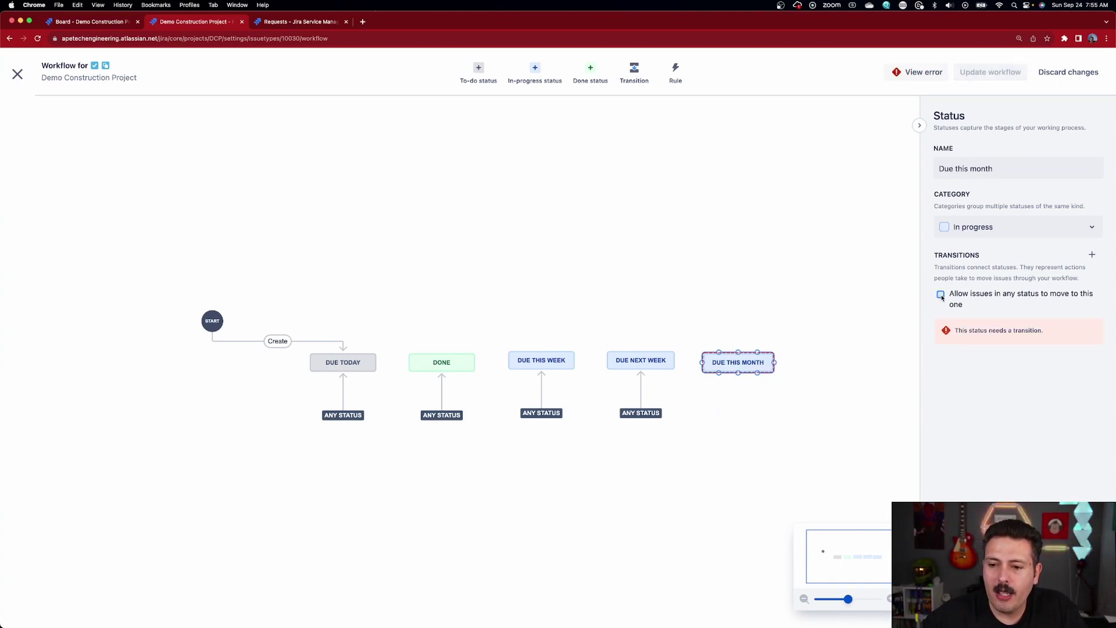
{"action": "left_click", "coordinate": [941, 295]}
{"action": "left_click_drag", "start_coordinate": [728, 362], "coordinate": [694, 359]}
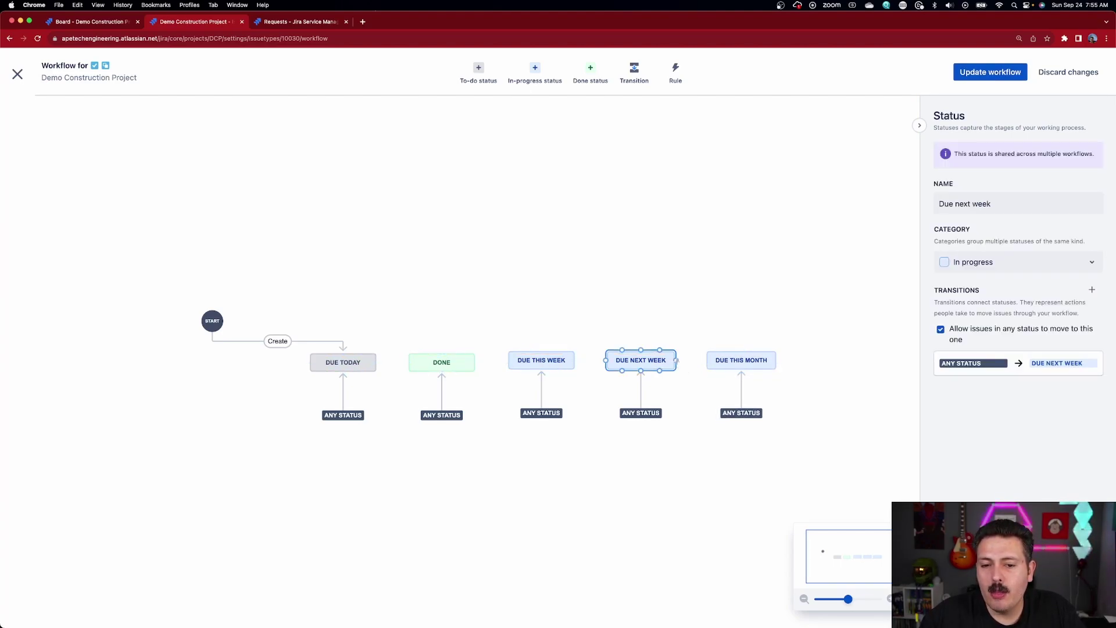
{"action": "left_click_drag", "start_coordinate": [676, 360], "coordinate": [707, 360]}
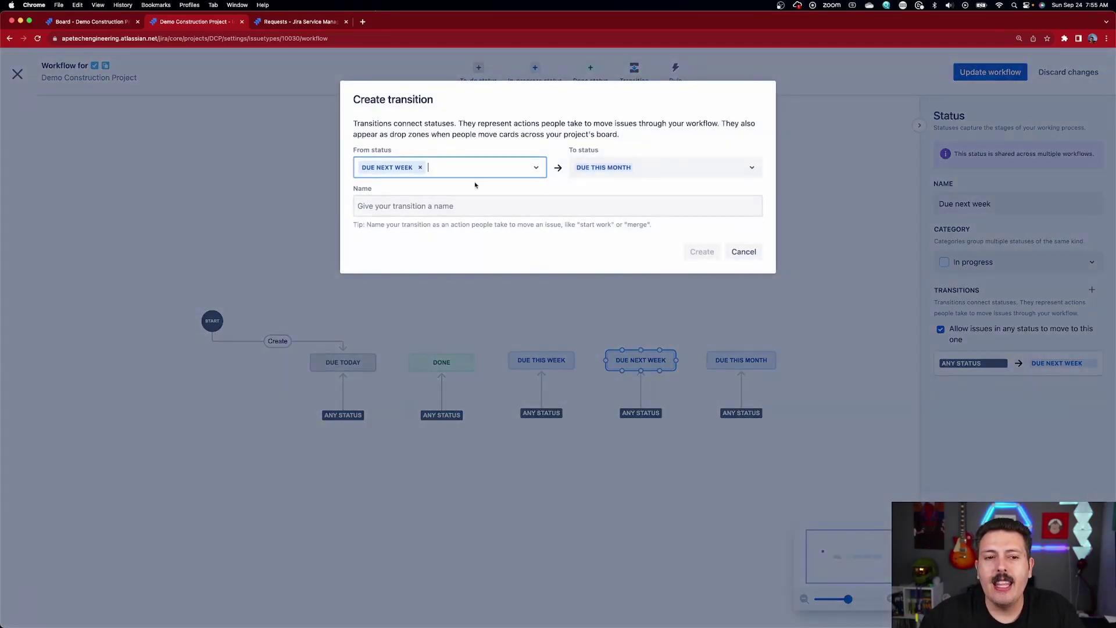
- Cancel the new Due next week to Due this month transition without naming it
{"action": "left_click", "coordinate": [466, 210]}
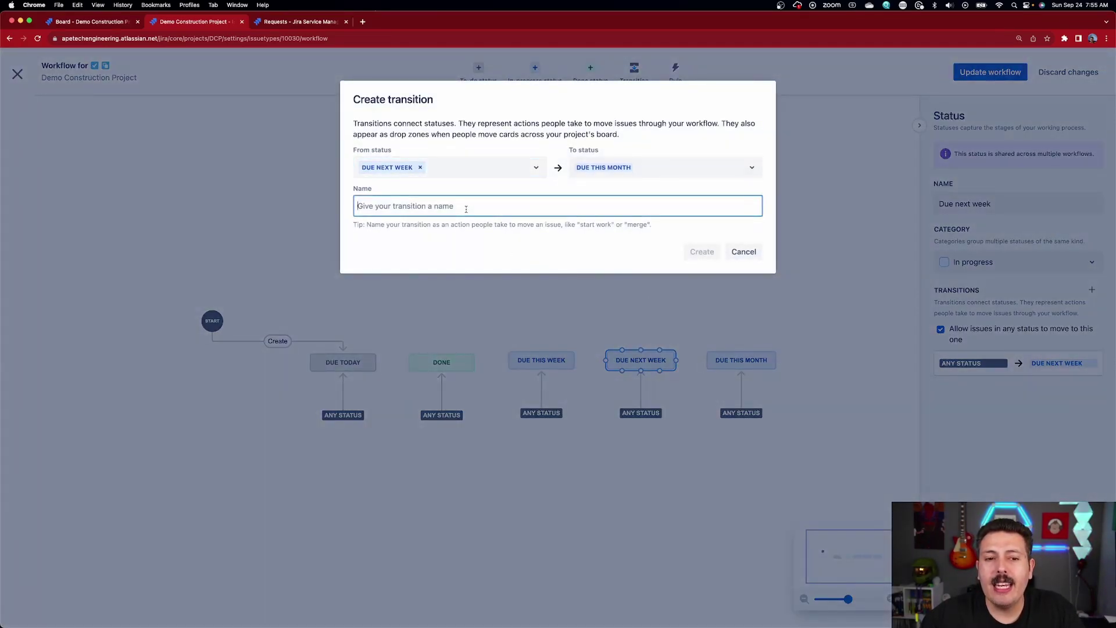
{"action": "left_click", "coordinate": [743, 252]}
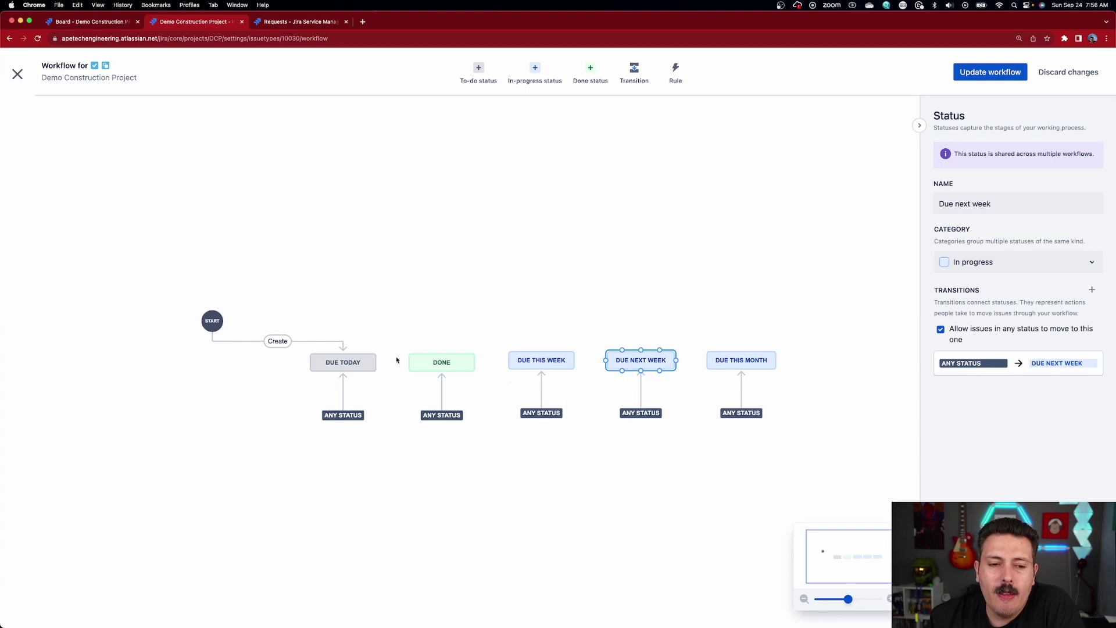
- Draw a transition from Due Today toward Done and begin updating the workflow
{"action": "left_click_drag", "start_coordinate": [378, 362], "coordinate": [414, 319]}
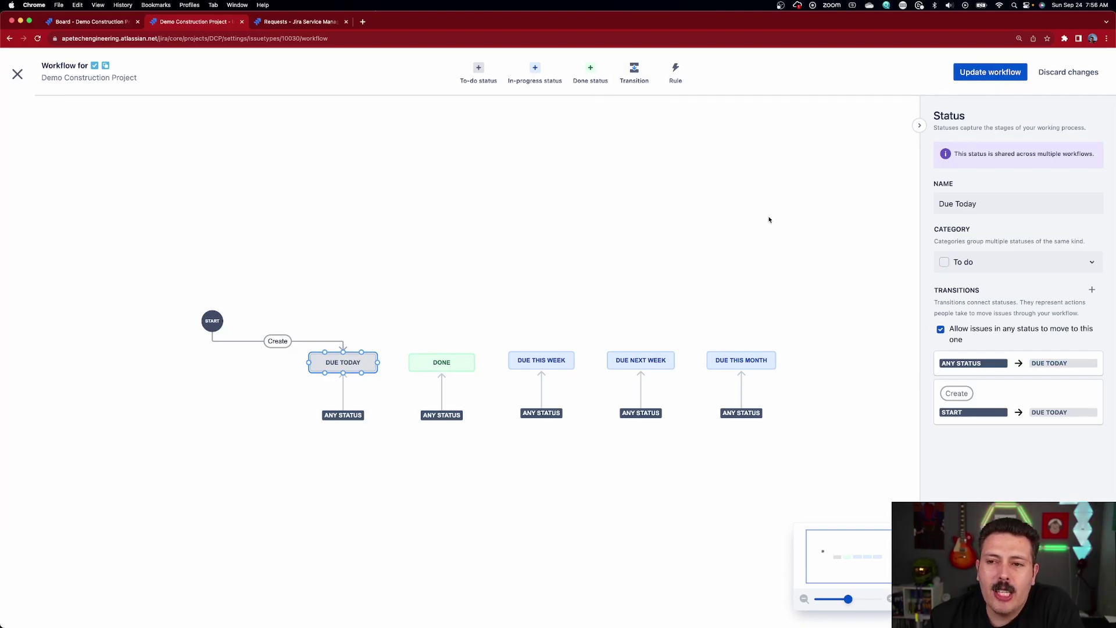
{"action": "left_click", "coordinate": [983, 72]}
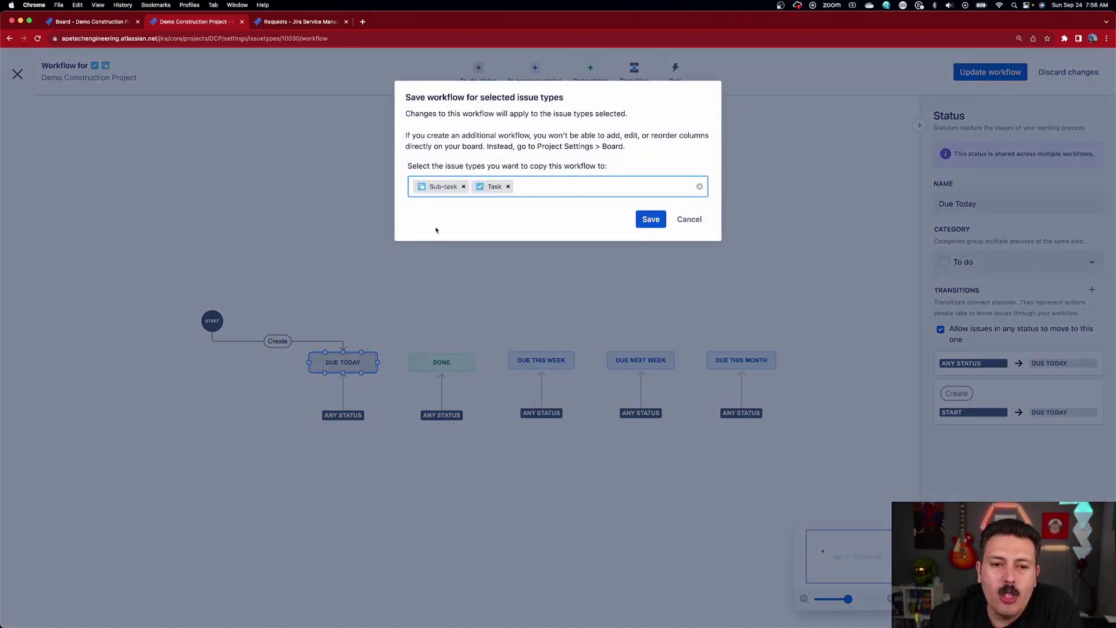
- Save the workflow for Sub-task and Task, then reorder the board columns: Due Today, This Week, Next Week, This Month, Done
{"action": "left_click", "coordinate": [653, 219]}
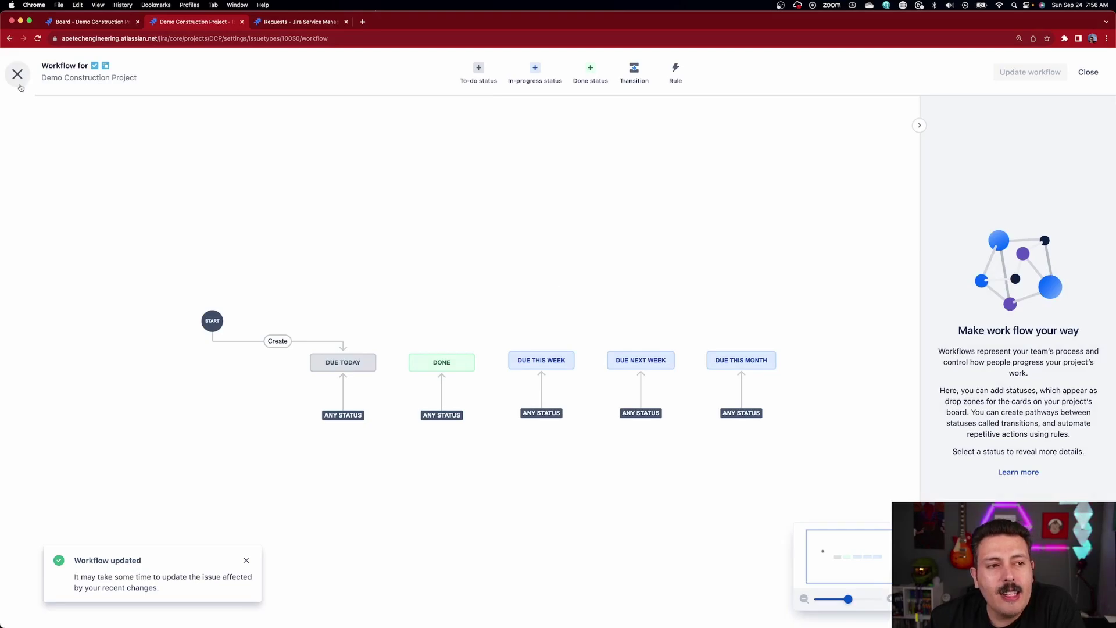
{"action": "left_click", "coordinate": [19, 77]}
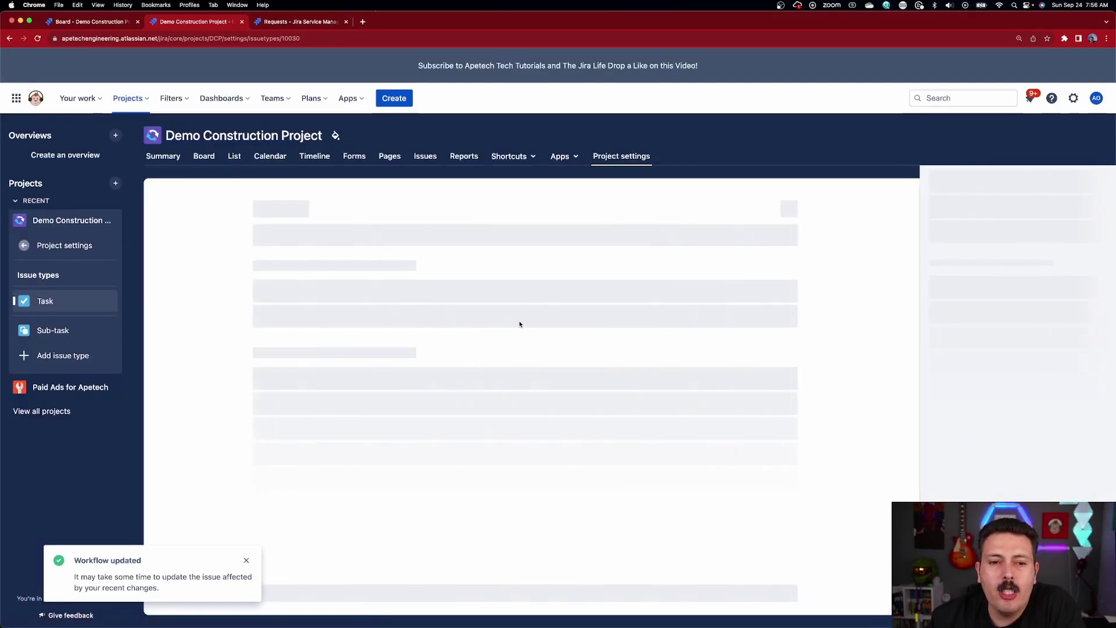
{"action": "left_click", "coordinate": [204, 156]}
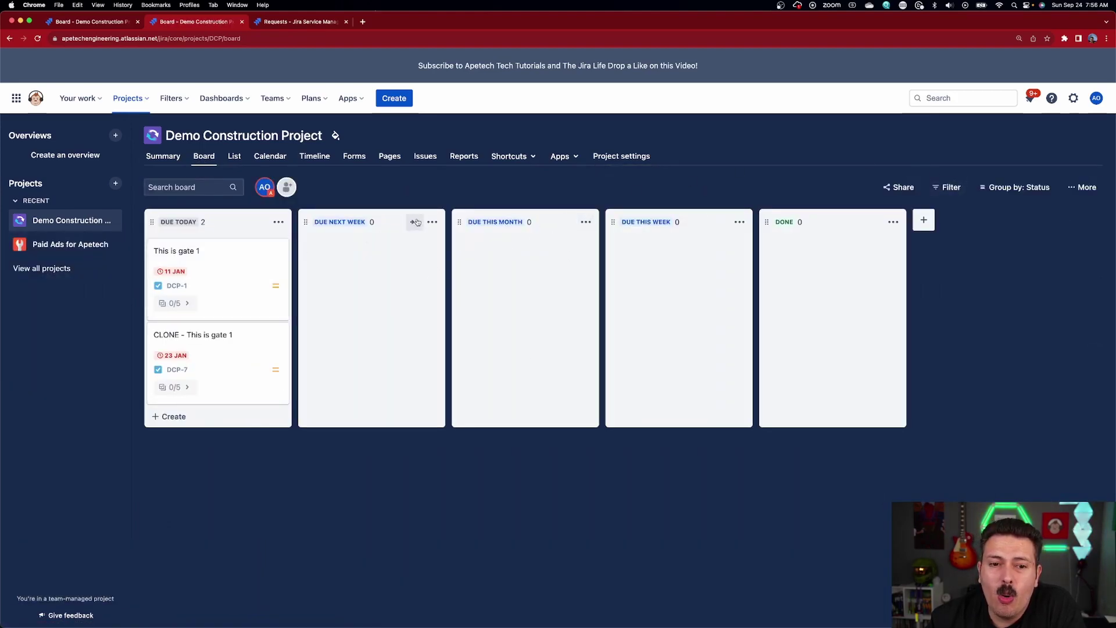
{"action": "left_click_drag", "start_coordinate": [481, 216], "coordinate": [613, 224]}
{"action": "left_click_drag", "start_coordinate": [525, 215], "coordinate": [374, 224]}
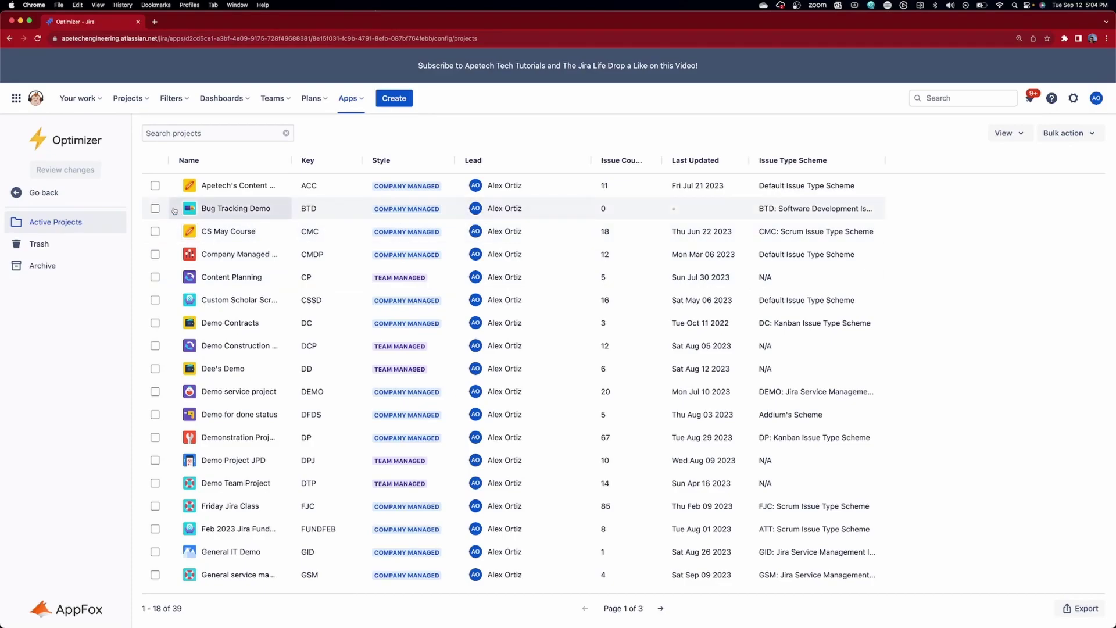
- Select Bug Tracking Demo in Optimizer, then browse its Custom Fields and Issue Types lists
{"action": "left_click", "coordinate": [156, 209]}
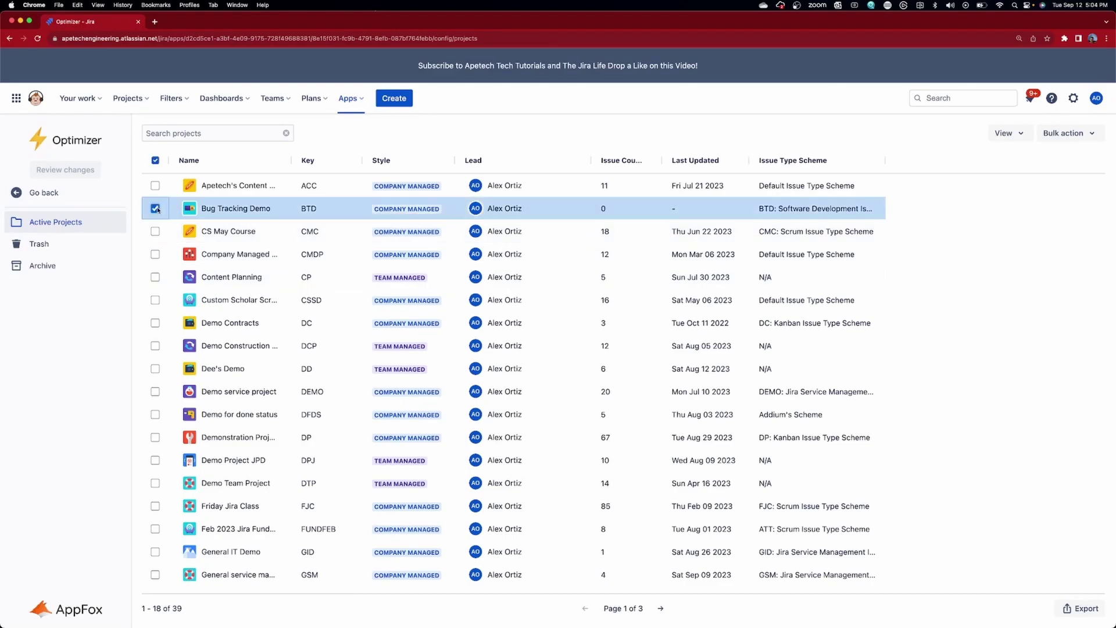
{"action": "left_click", "coordinate": [72, 195]}
{"action": "left_click", "coordinate": [54, 279]}
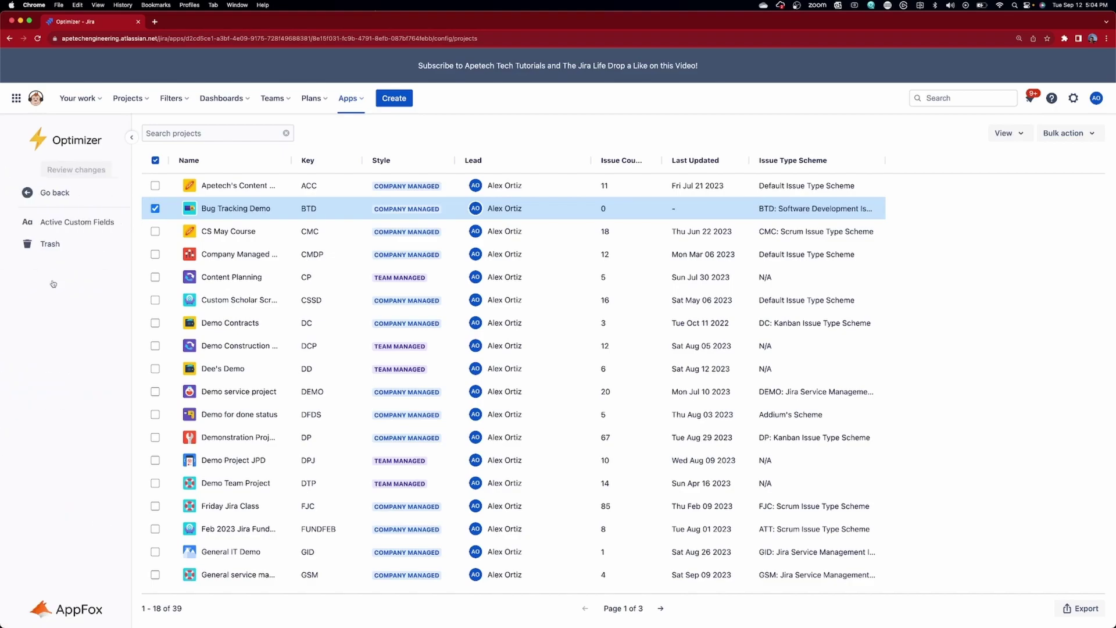
{"action": "left_click", "coordinate": [57, 201]}
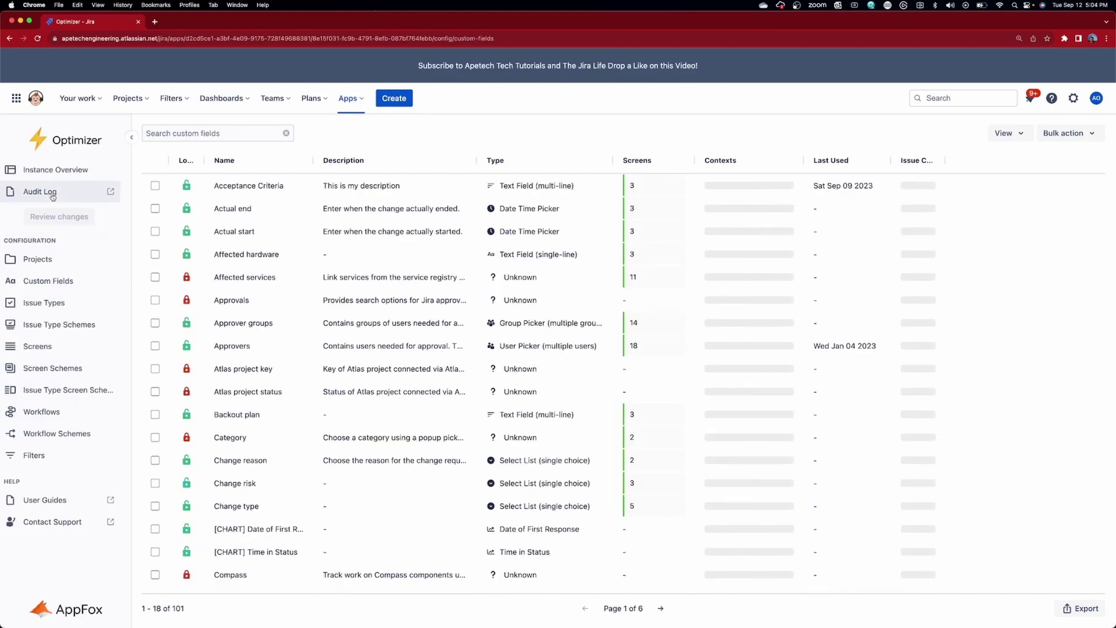
{"action": "left_click", "coordinate": [45, 302]}
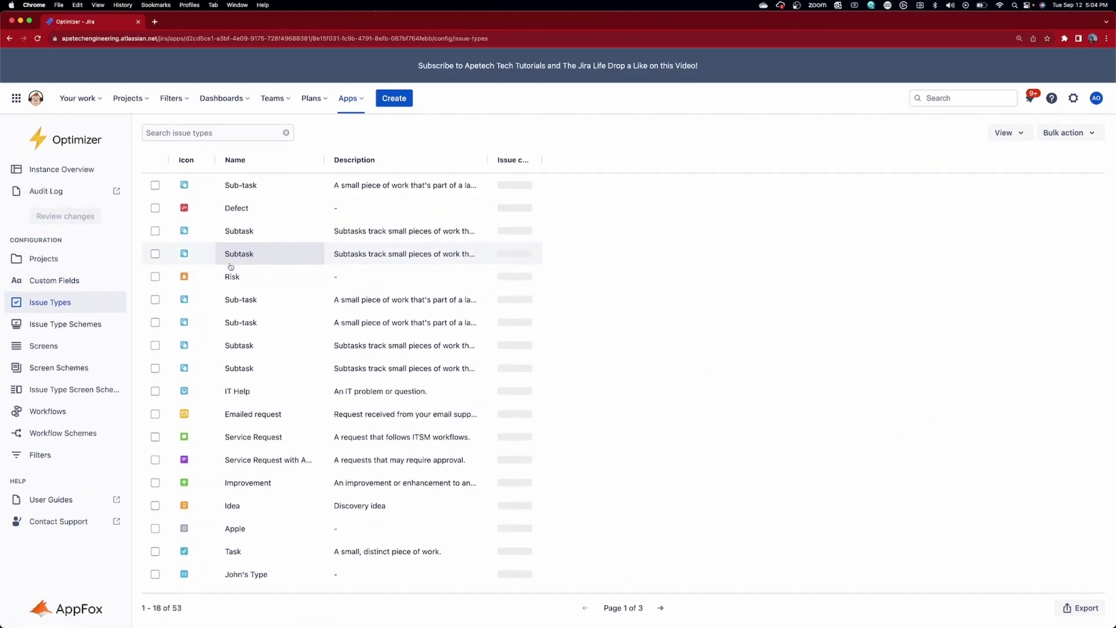
- Open the Optimizer User Guides and continue to the external docs.appfox.io documentation page
{"action": "left_click", "coordinate": [45, 500]}
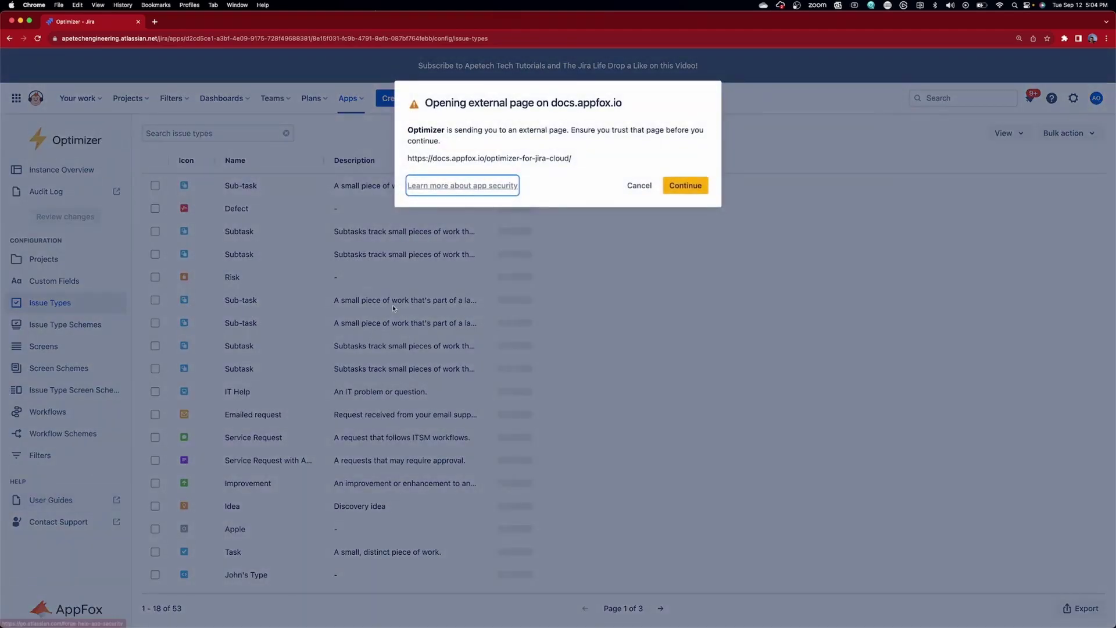
{"action": "left_click_drag", "start_coordinate": [409, 157], "coordinate": [570, 158]}
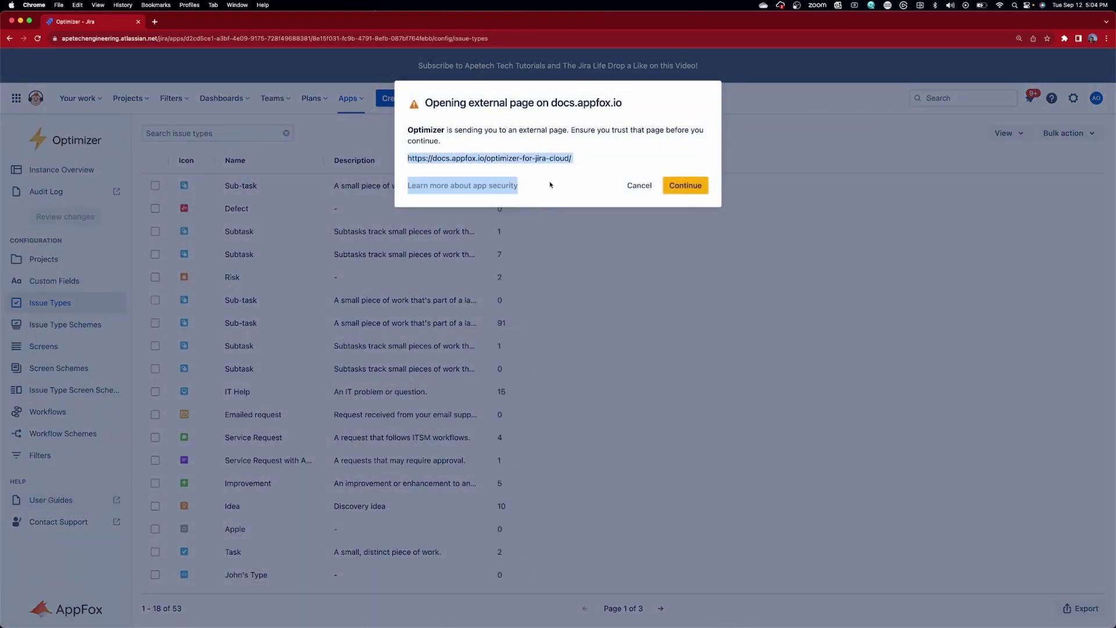
{"action": "left_click", "coordinate": [673, 186]}
{"action": "scroll", "coordinate": [692, 433], "scroll_direction": "down", "scroll_amount": 3}
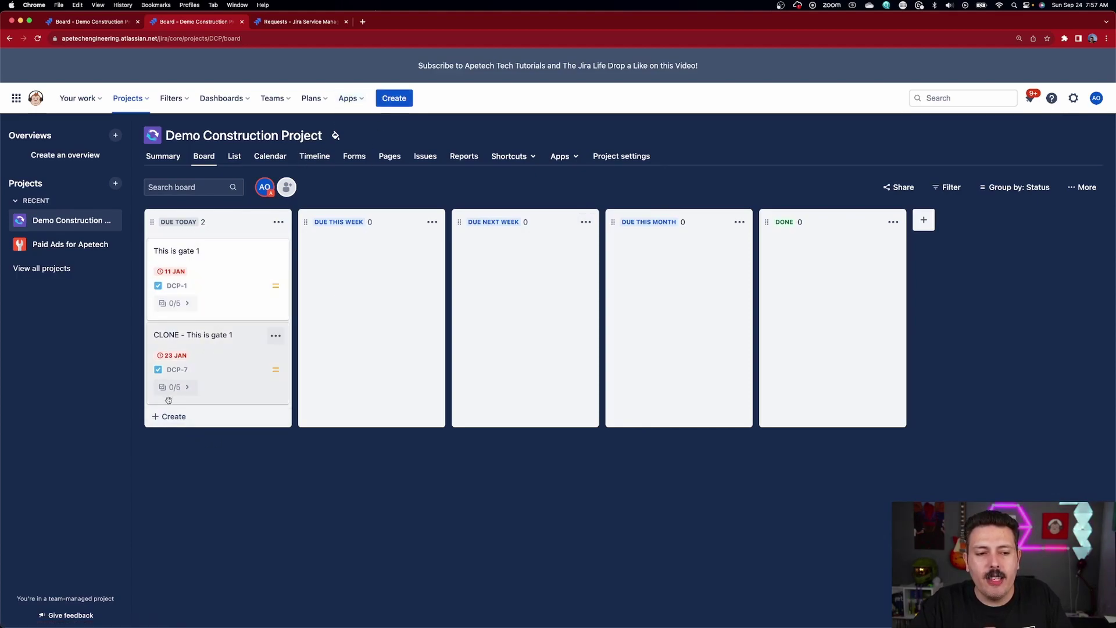
- Create a 'turn in book report' card under Due Today and move it to Due Next Week
{"action": "left_click", "coordinate": [175, 416]}
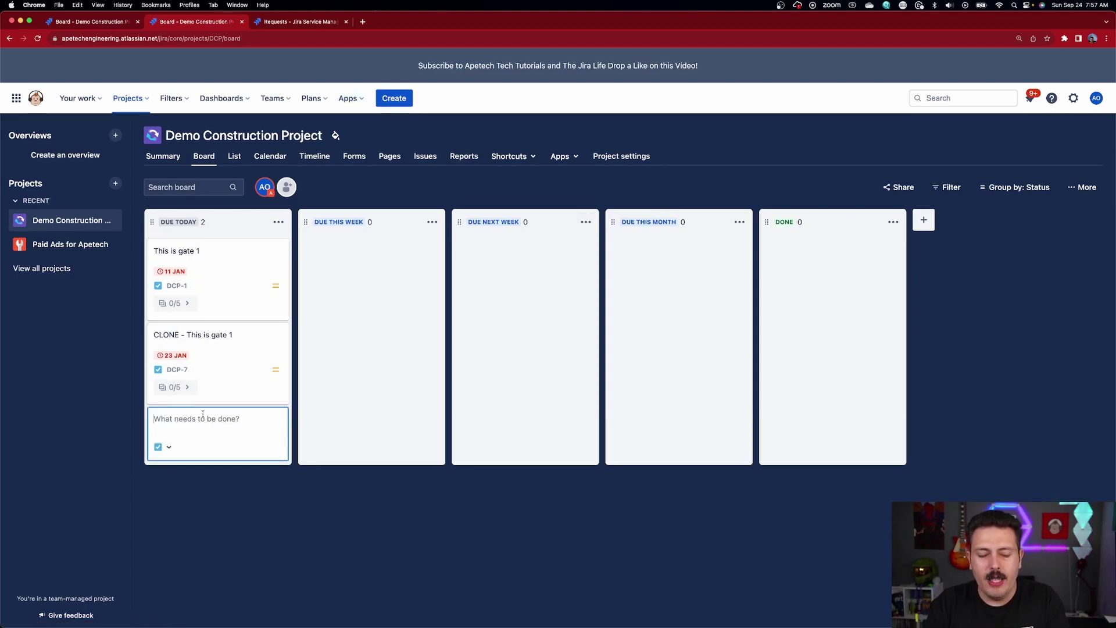
{"action": "type", "text": "turn"}
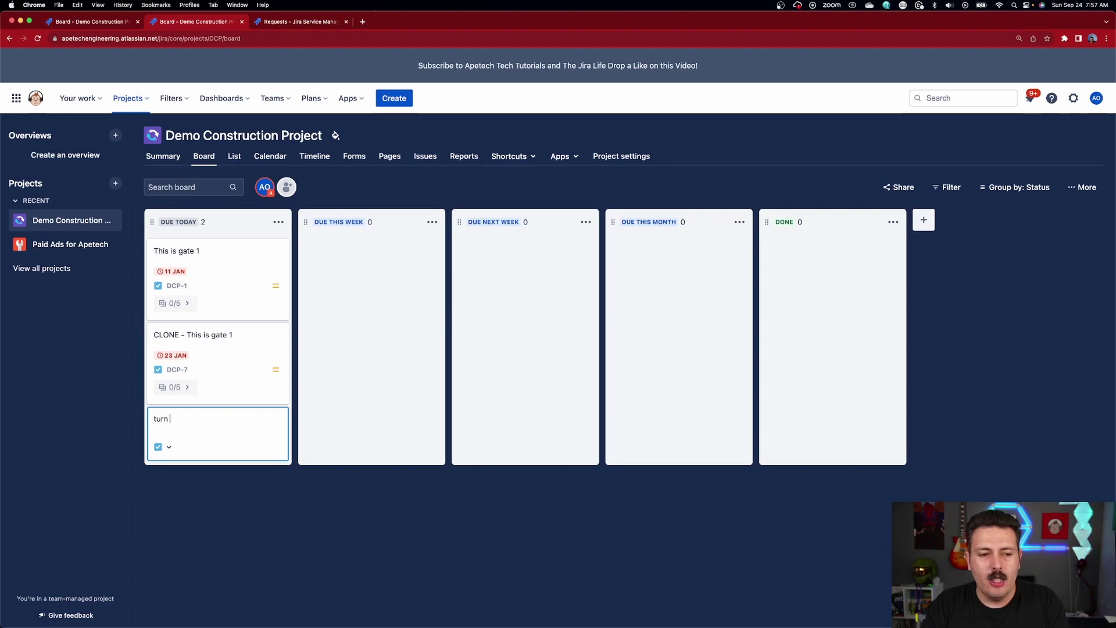
{"action": "type", "text": " in book report"}
{"action": "key", "text": "Return"}
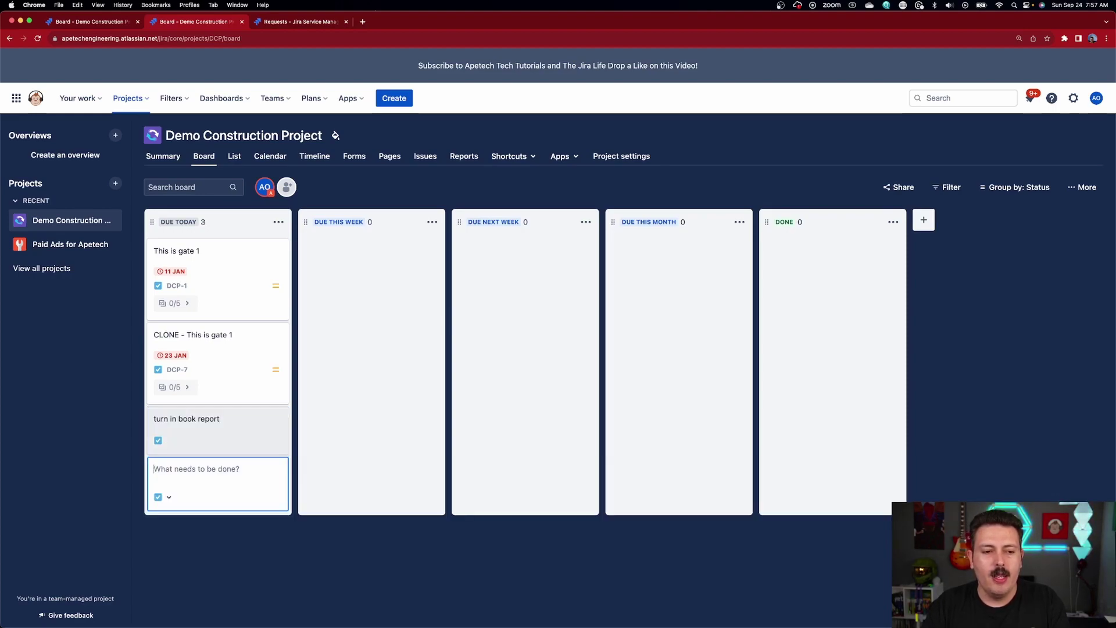
{"action": "left_click_drag", "start_coordinate": [196, 419], "coordinate": [501, 258]}
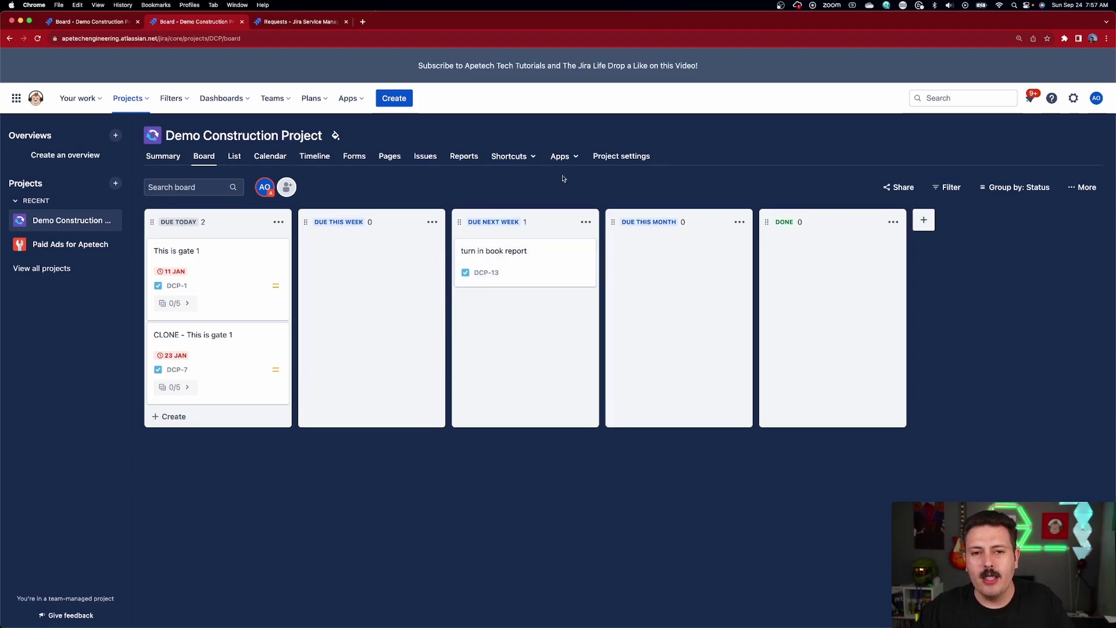
- Look through the full new-task form, then close it without creating anything
{"action": "left_click", "coordinate": [401, 100]}
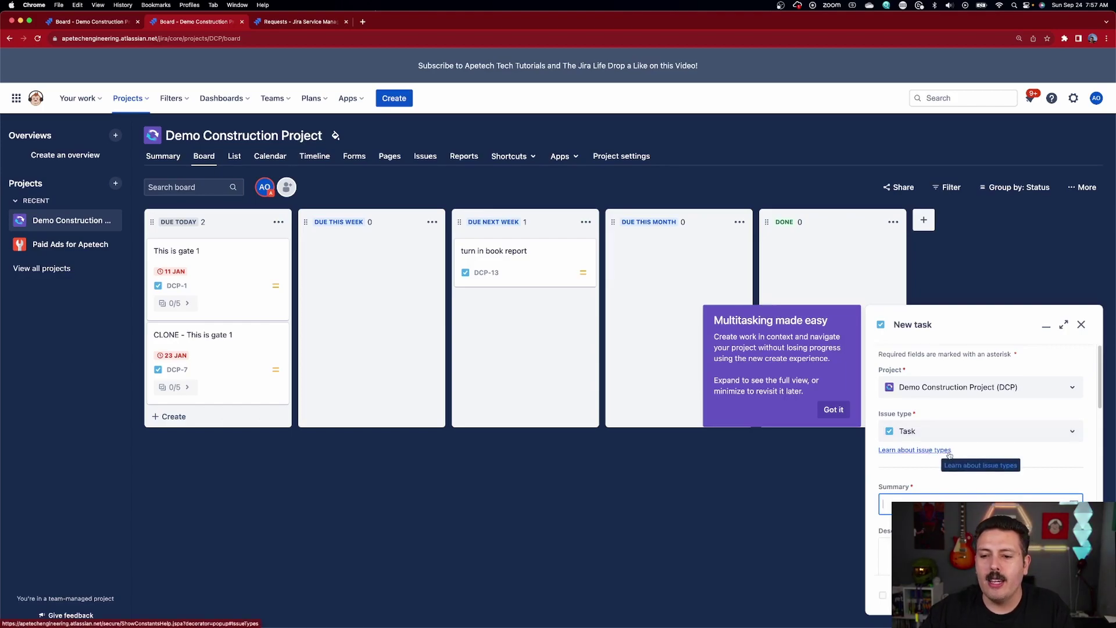
{"action": "scroll", "coordinate": [951, 457], "scroll_direction": "down", "scroll_amount": 5}
{"action": "scroll", "coordinate": [949, 456], "scroll_direction": "down", "scroll_amount": 5}
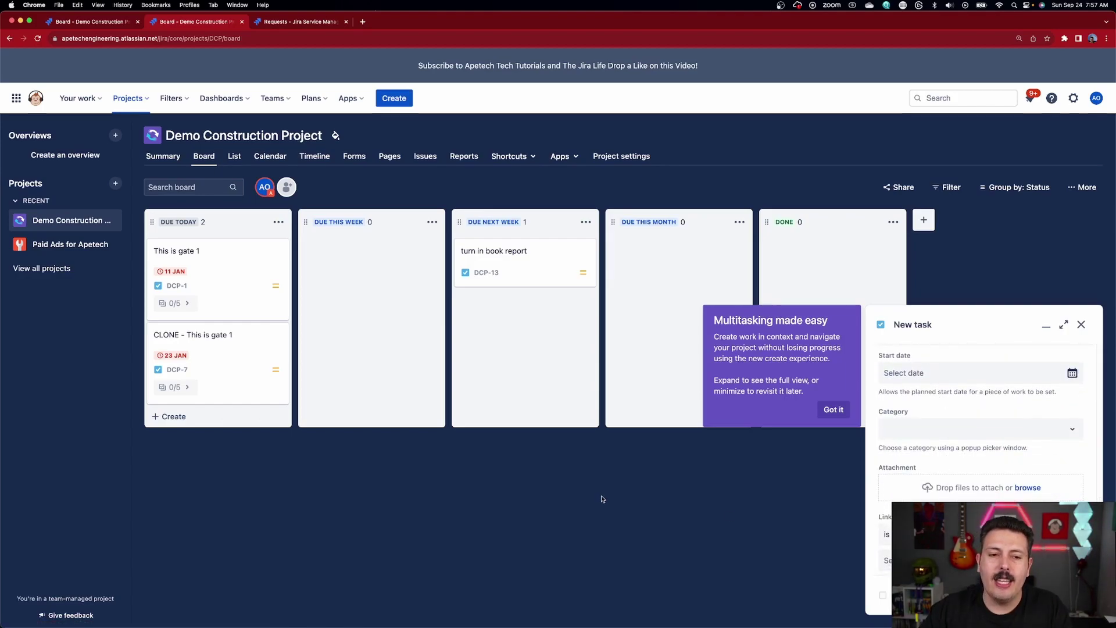
{"action": "left_click", "coordinate": [1082, 325]}
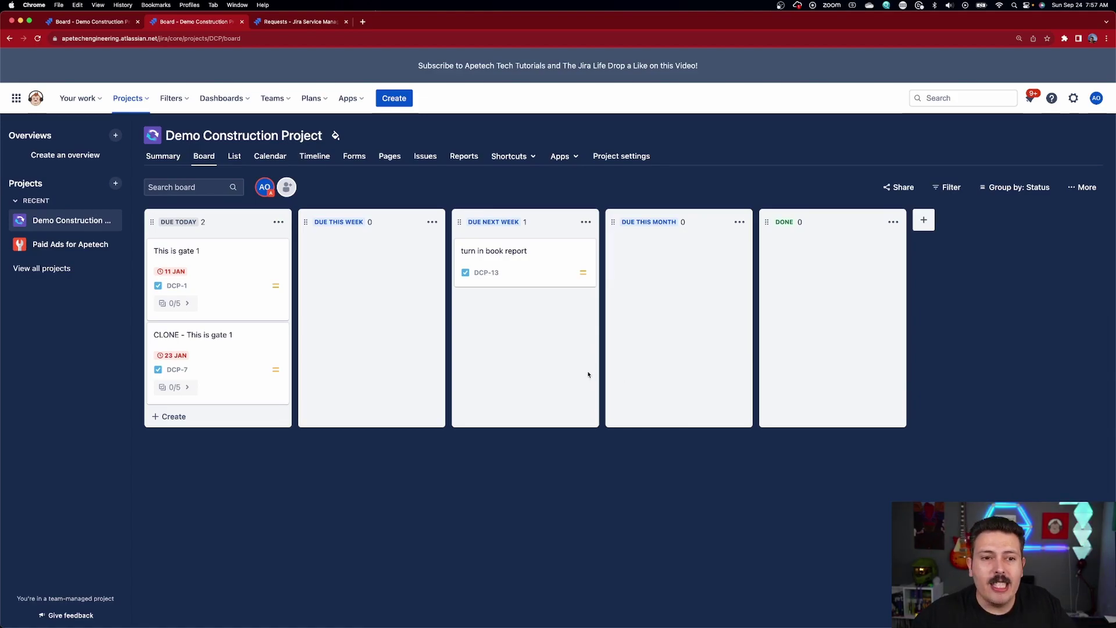
{"action": "left_click", "coordinate": [394, 97]}
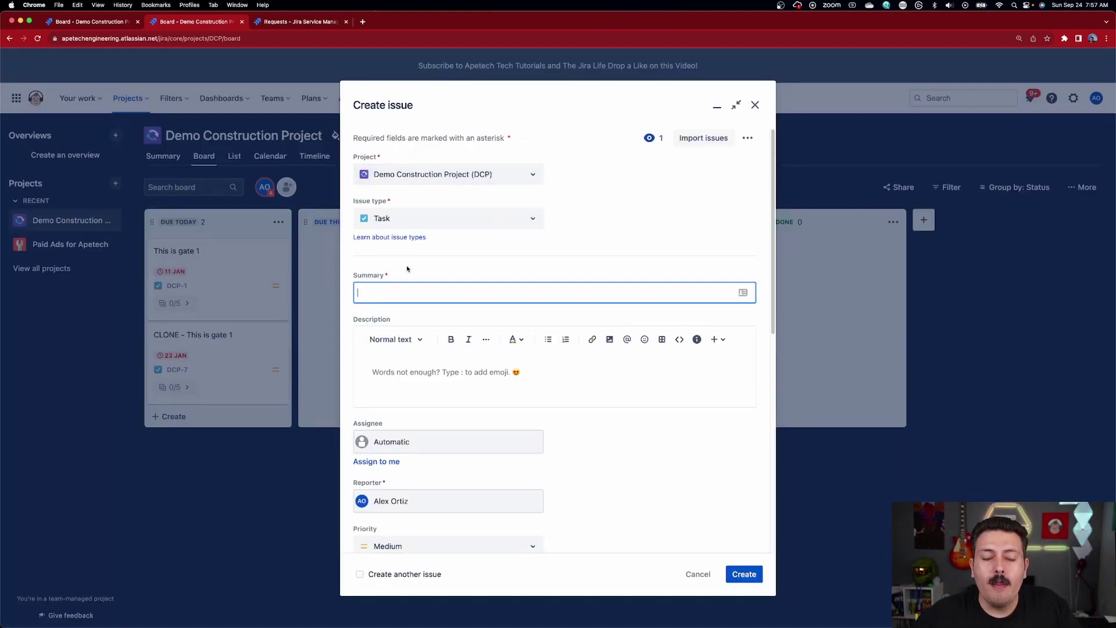
{"action": "left_click", "coordinate": [423, 175]}
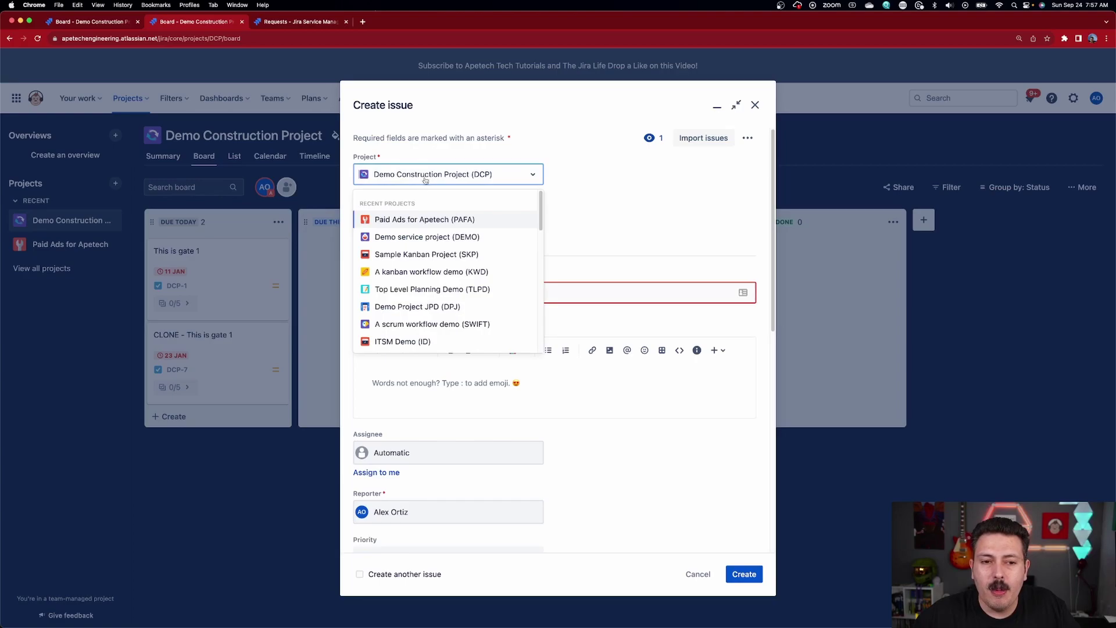
{"action": "left_click", "coordinate": [431, 254]}
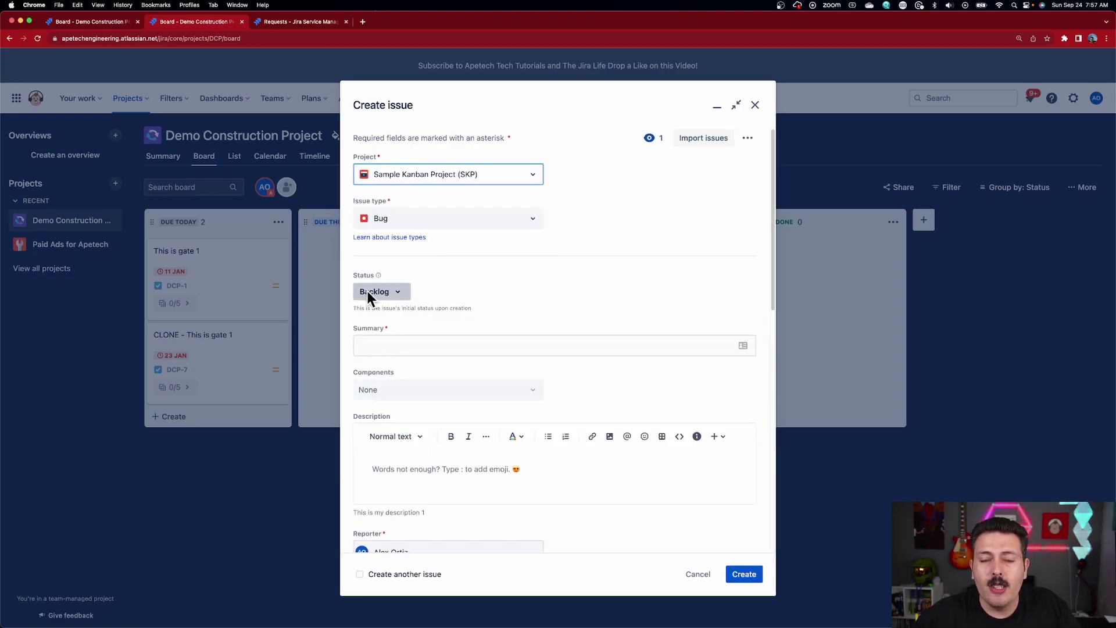
{"action": "left_click", "coordinate": [384, 292]}
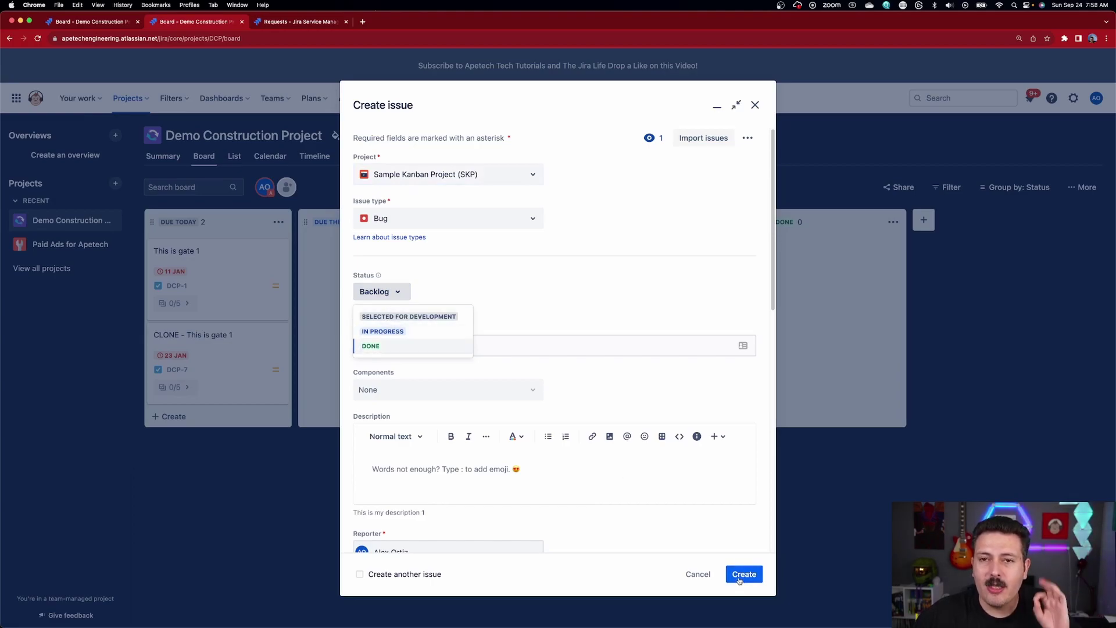
{"action": "left_click", "coordinate": [703, 575]}
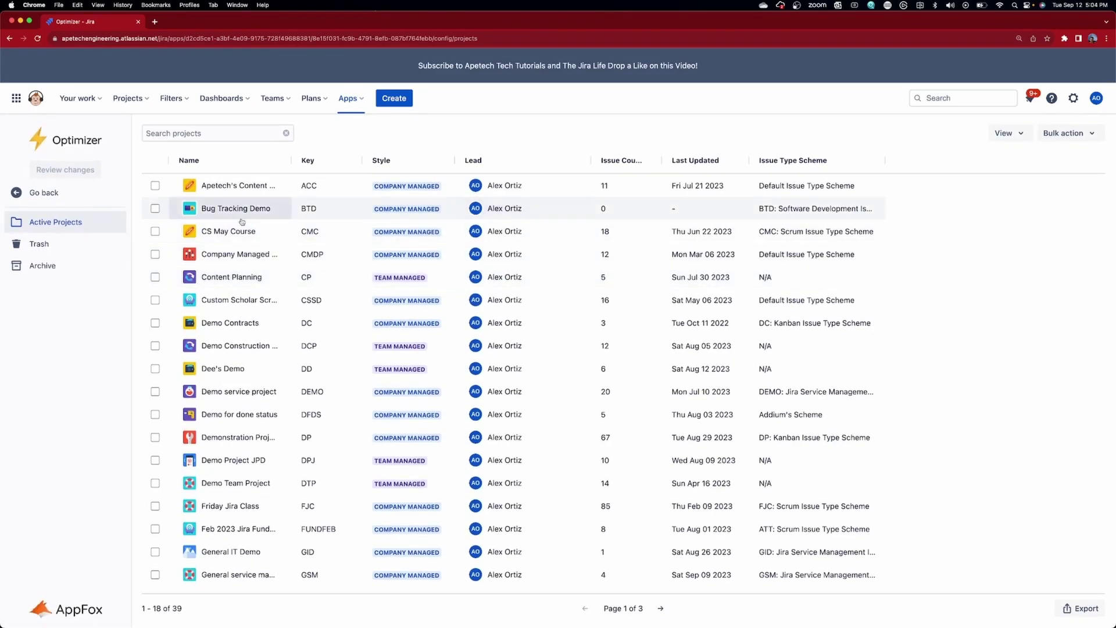
- Mark the Bug Tracking Demo project, then view the Custom Fields and Issue Types lists
{"action": "left_click", "coordinate": [156, 209]}
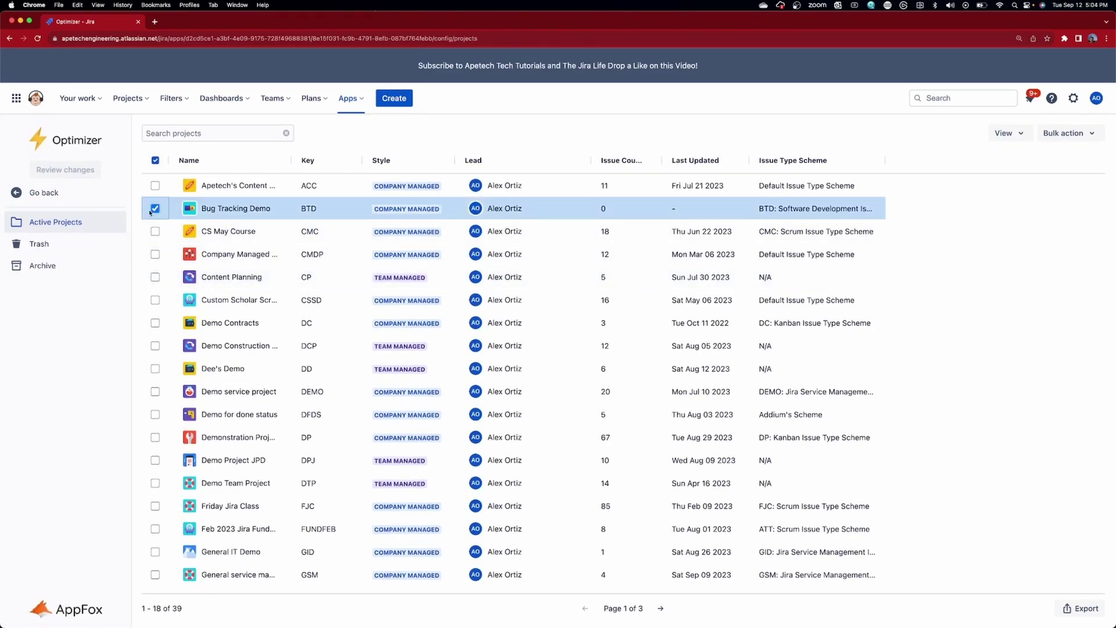
{"action": "left_click", "coordinate": [43, 193]}
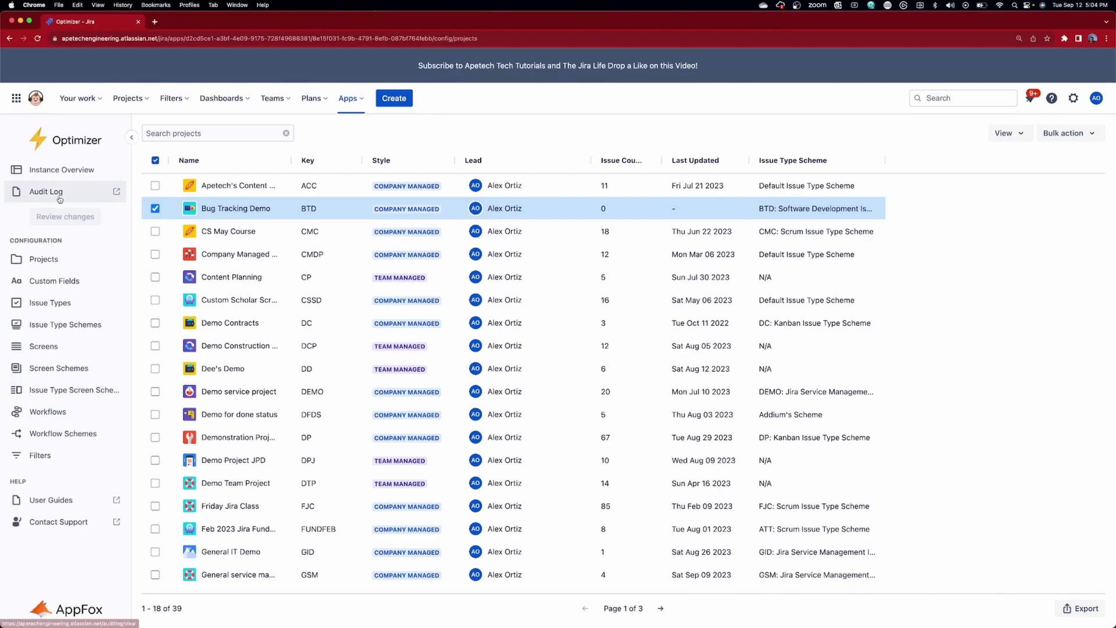
{"action": "left_click", "coordinate": [54, 281]}
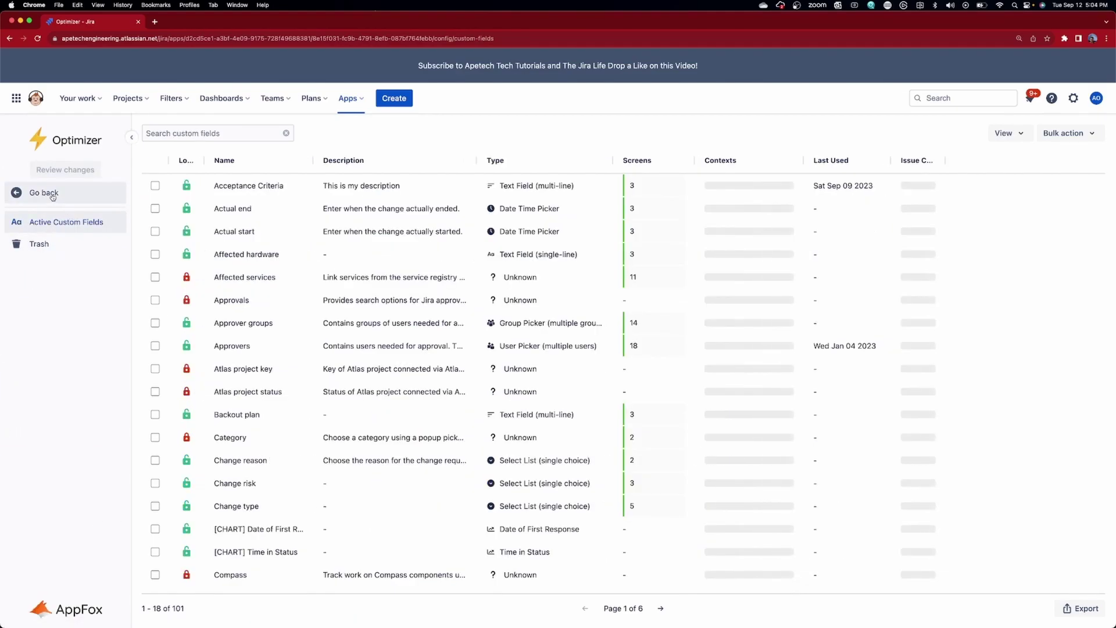
{"action": "left_click", "coordinate": [53, 197]}
{"action": "left_click", "coordinate": [47, 303]}
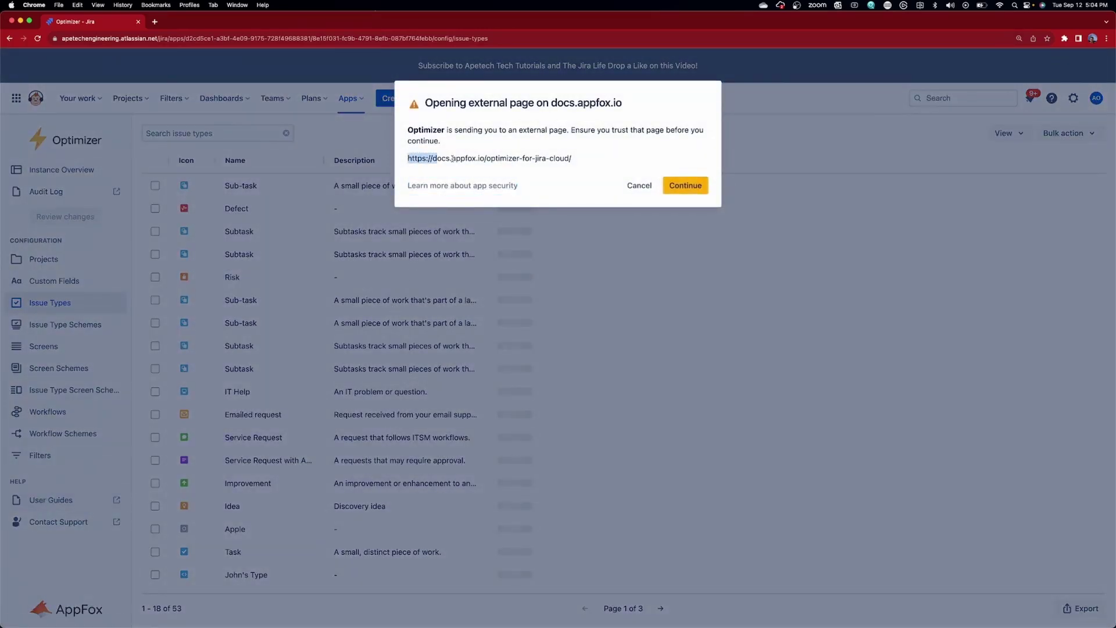
- Continue to the Optimizer for Jira Cloud documentation on docs.appfox.io and scroll through its sections
{"action": "left_click", "coordinate": [677, 186]}
{"action": "scroll", "coordinate": [679, 435], "scroll_direction": "down", "scroll_amount": 5}
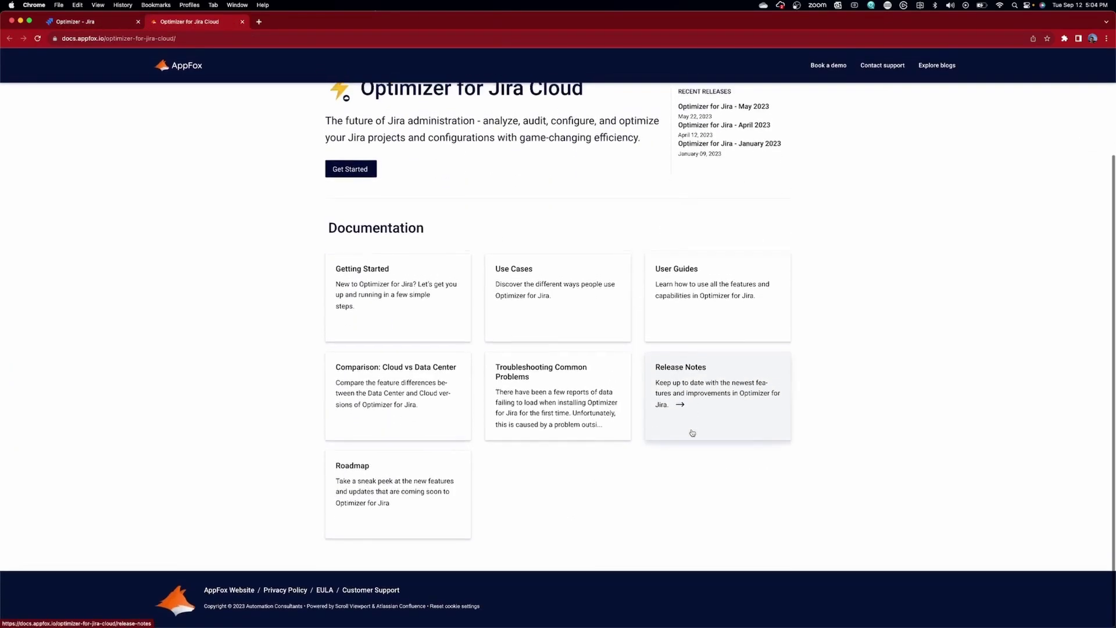
{"action": "scroll", "coordinate": [692, 433], "scroll_direction": "up", "scroll_amount": 3}
{"action": "scroll", "coordinate": [691, 430], "scroll_direction": "down", "scroll_amount": 2}
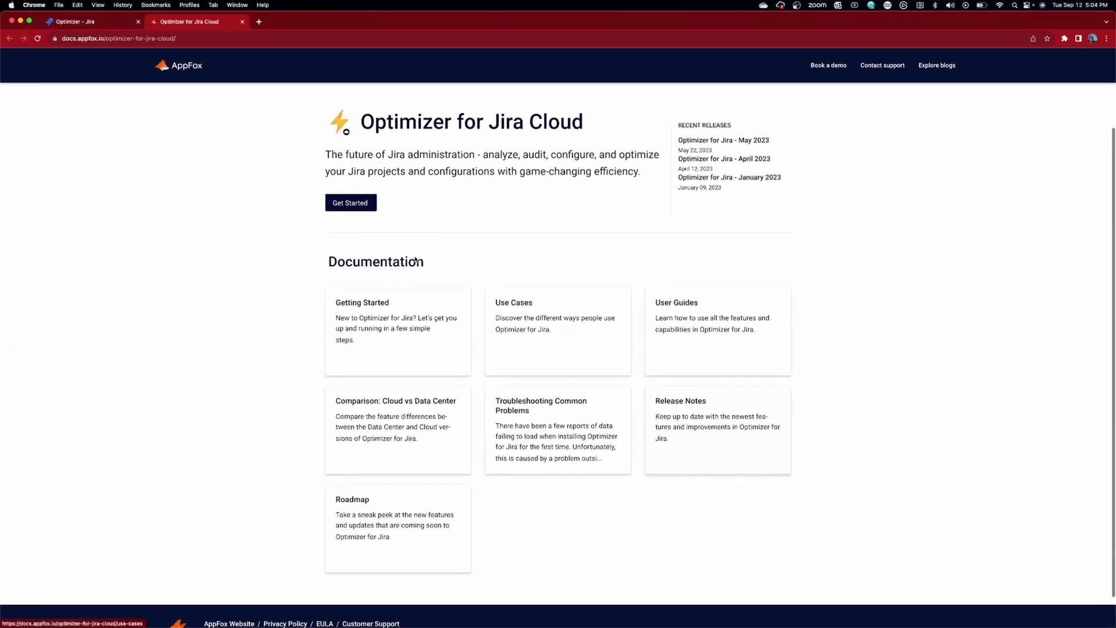